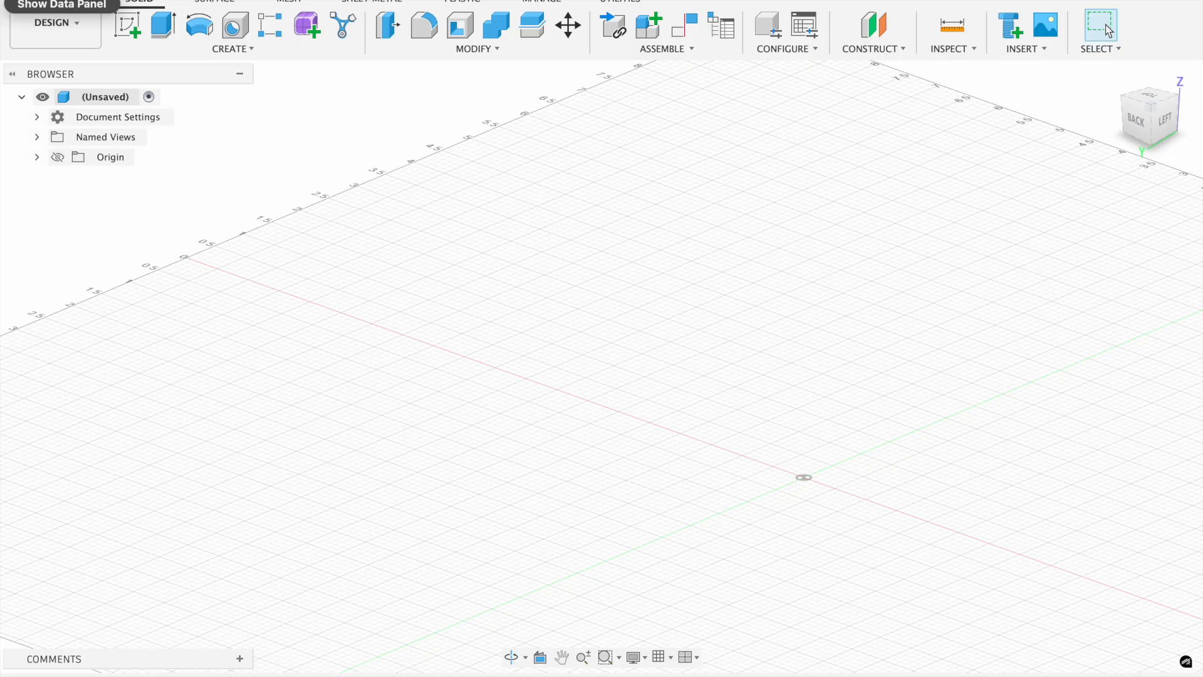
Step: Insert the Mario Question Cup from the recent data into the current design at its default position
{"action": "left_click", "coordinate": [19, 3]}
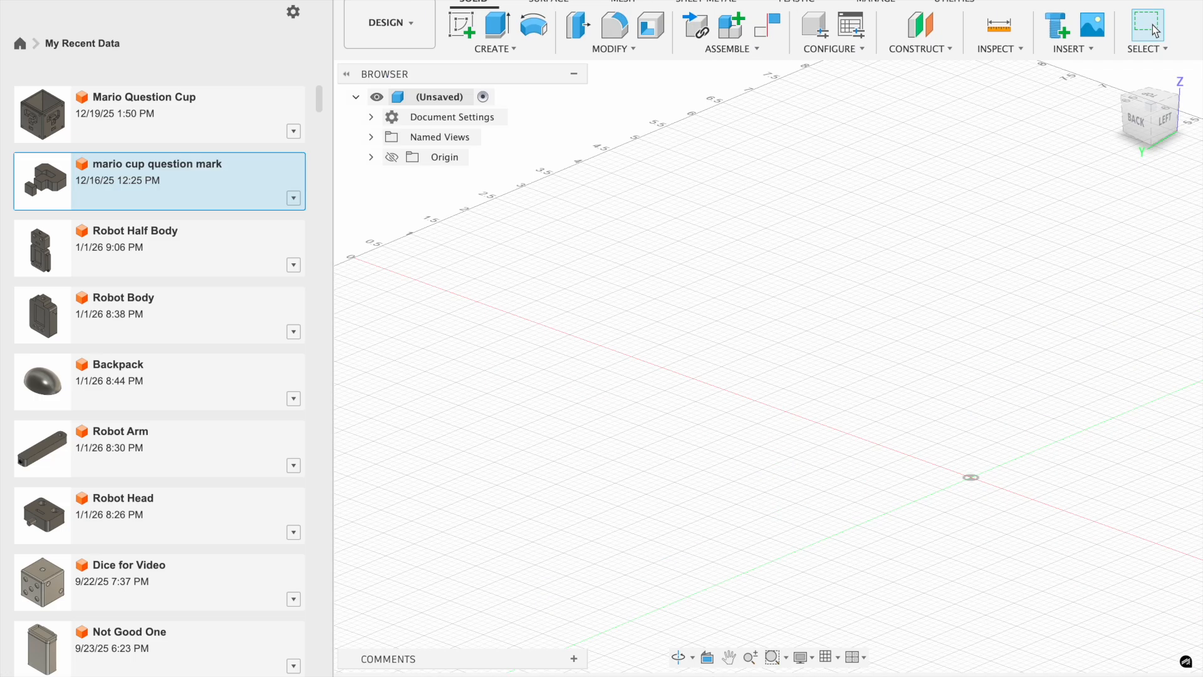
{"action": "right_click", "coordinate": [165, 117]}
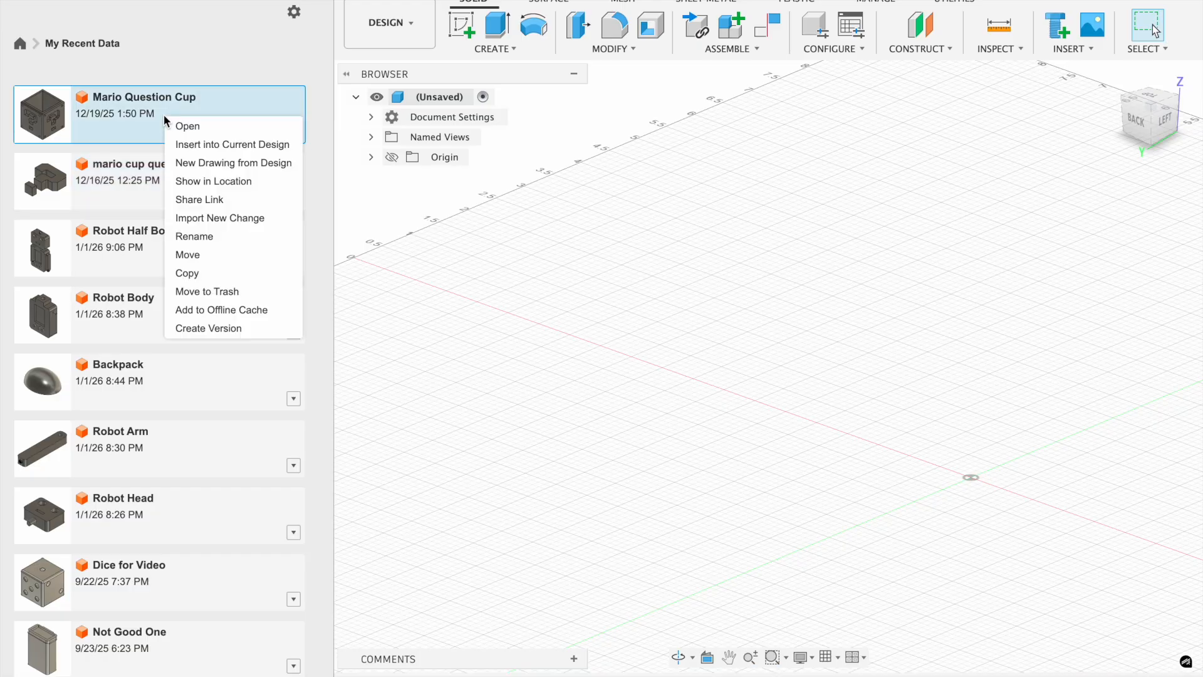
{"action": "left_click", "coordinate": [185, 145]}
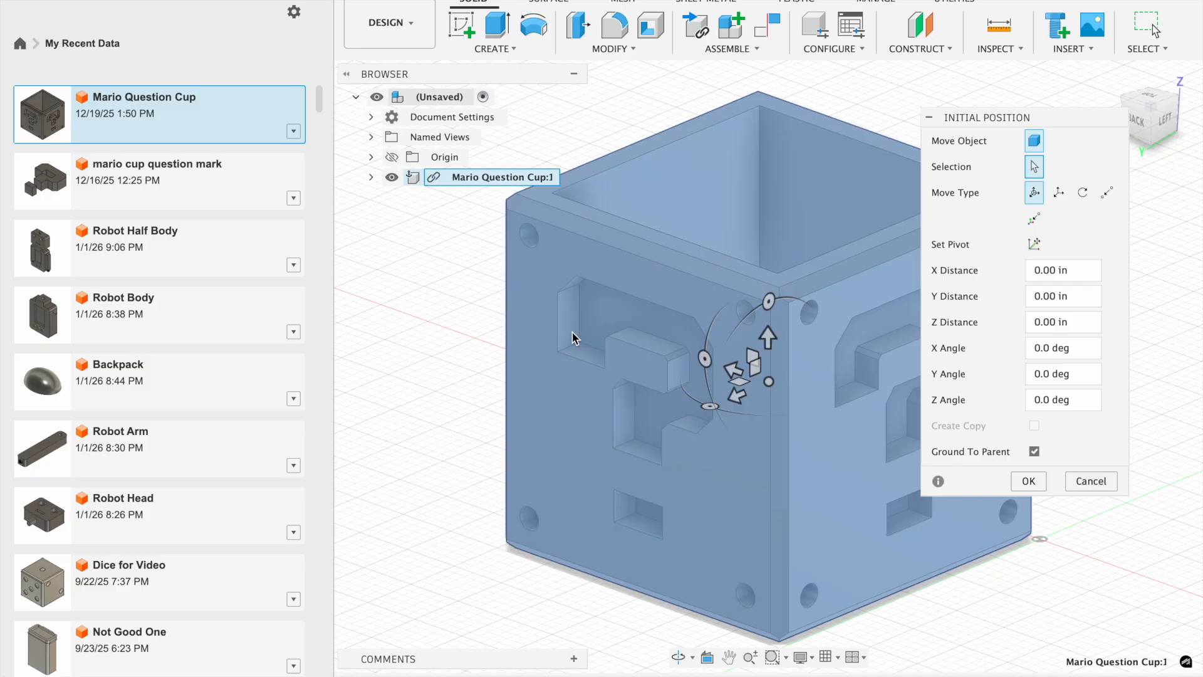
{"action": "key", "text": "Return"}
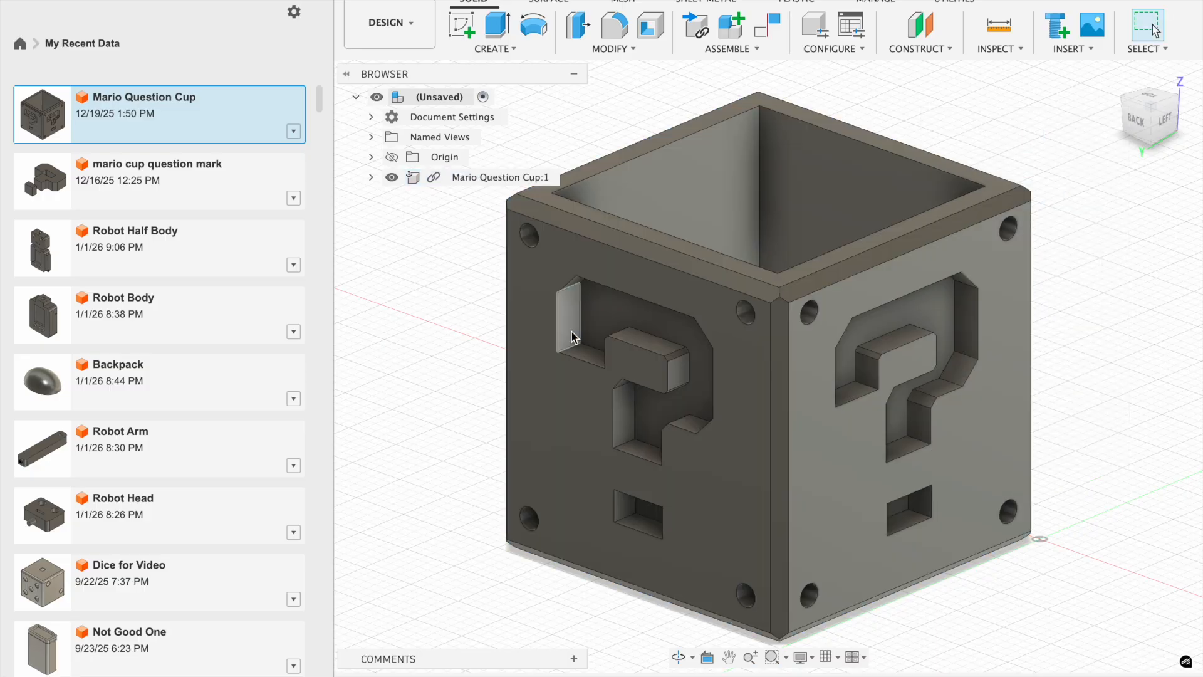
{"action": "scroll", "coordinate": [637, 431], "scroll_direction": "down", "scroll_amount": 5}
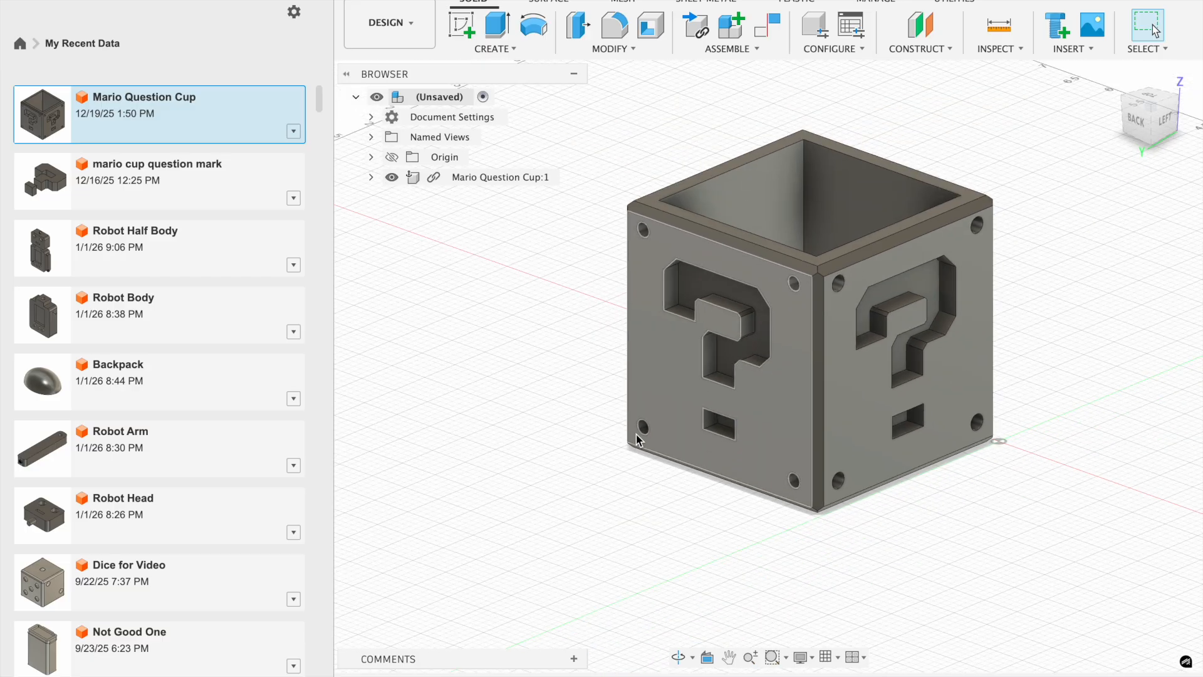
Step: Insert the mario cup question mark into the current design and move it -3.60 in along X, clear of the cup
{"action": "left_click", "coordinate": [145, 181]}
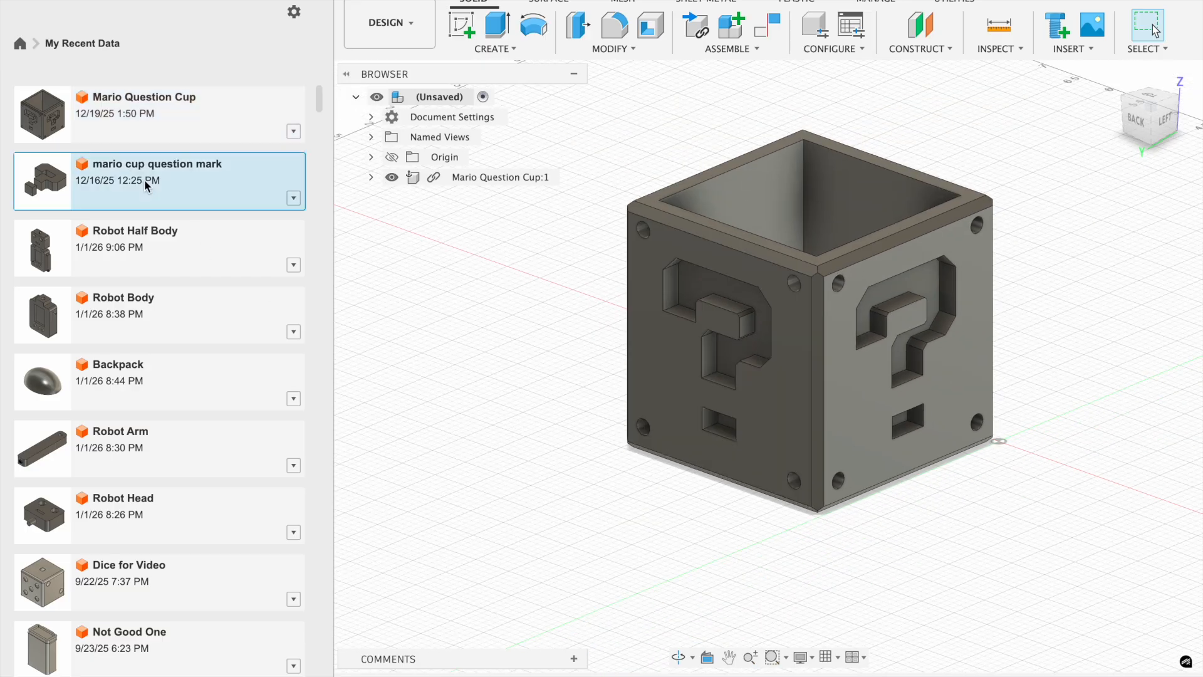
{"action": "right_click", "coordinate": [146, 181]}
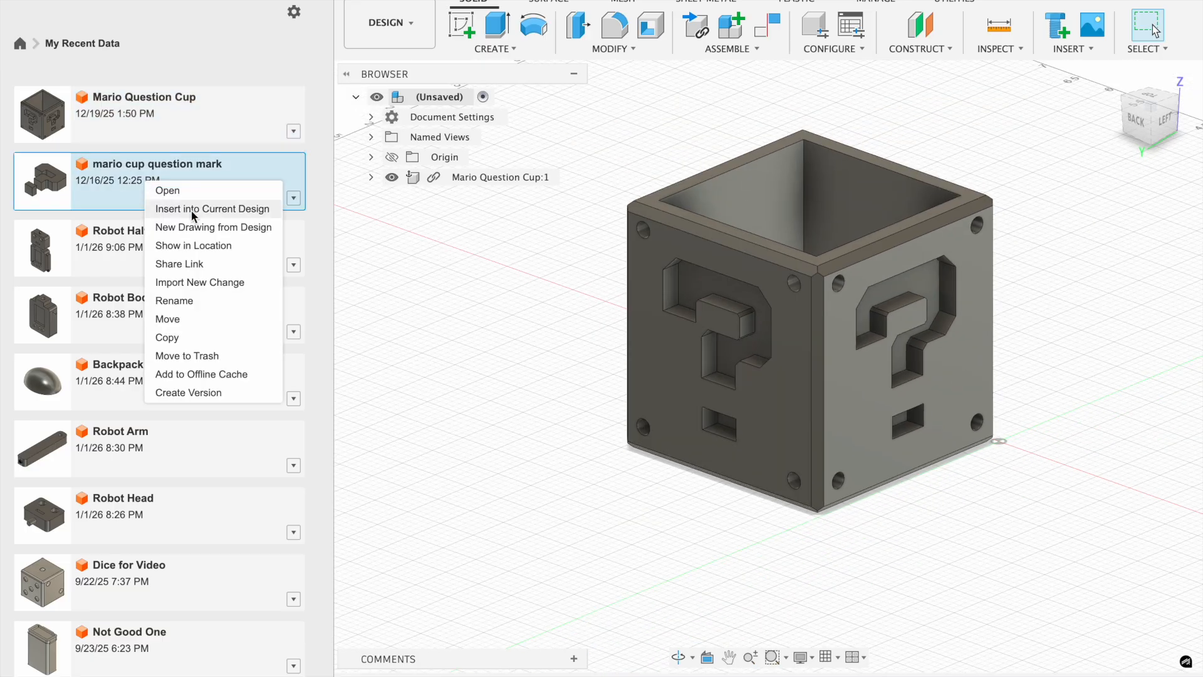
{"action": "left_click", "coordinate": [190, 210]}
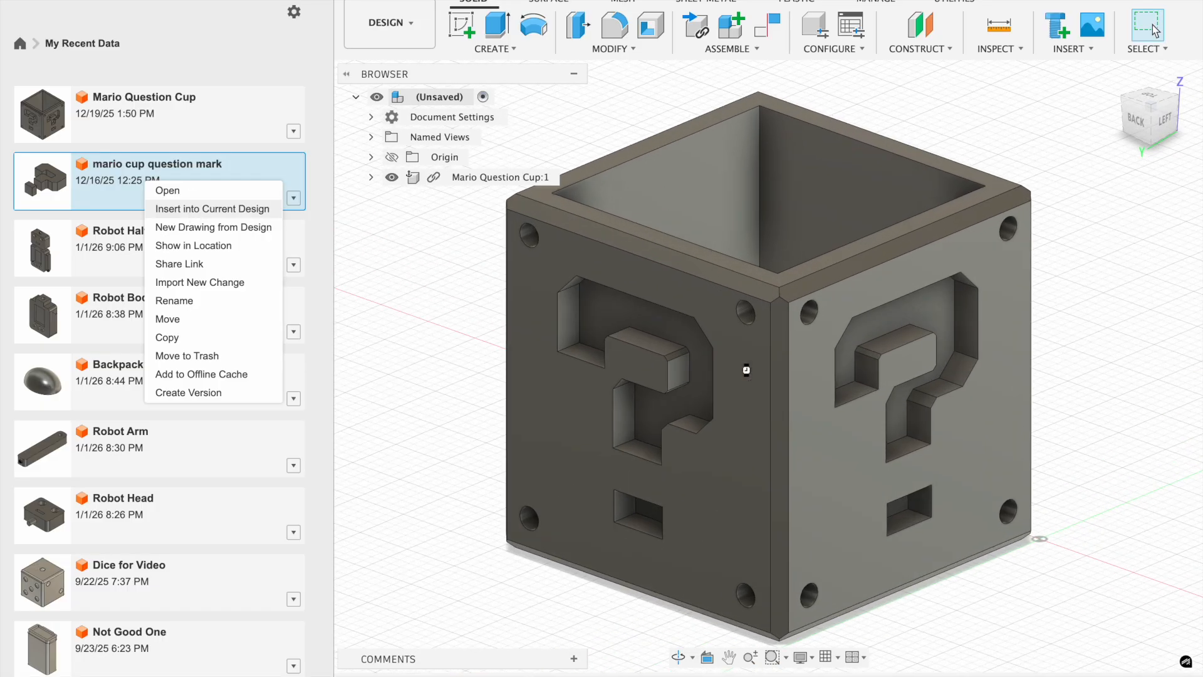
{"action": "left_click_drag", "start_coordinate": [546, 461], "coordinate": [902, 558]}
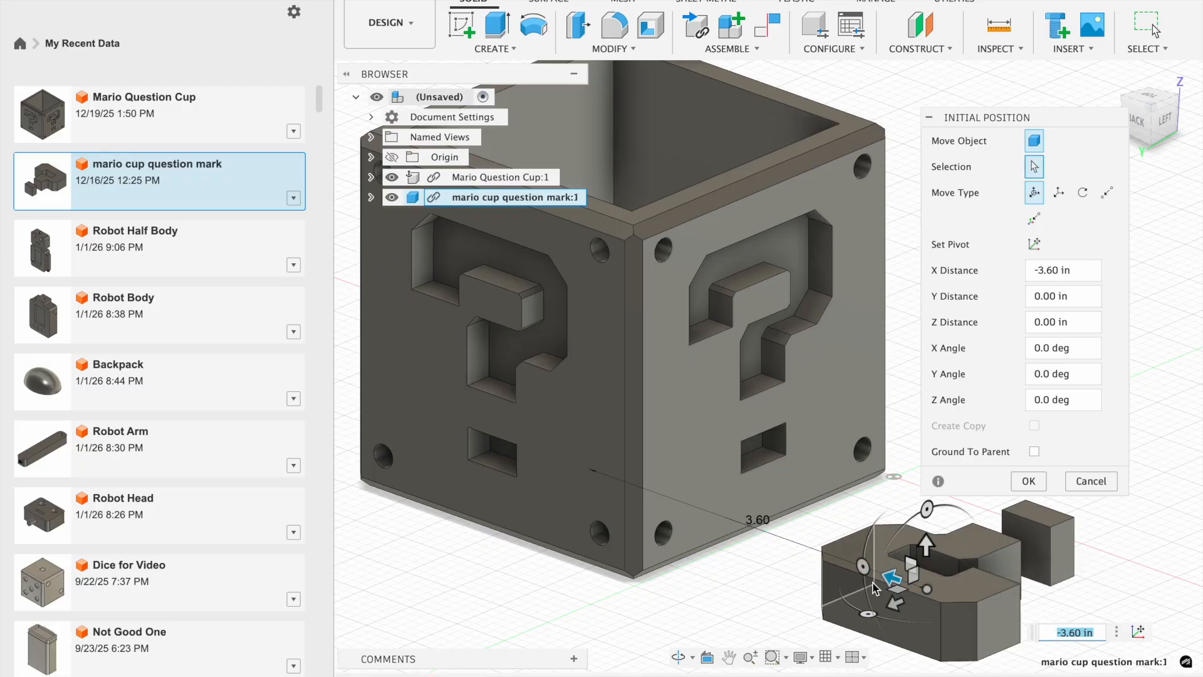
Step: Rotate the question mark 90 degrees about X so it stands upright, and accept its initial position
{"action": "left_click", "coordinate": [320, 1]}
{"action": "middle_click_drag", "start_coordinate": [622, 490], "coordinate": [611, 404]}
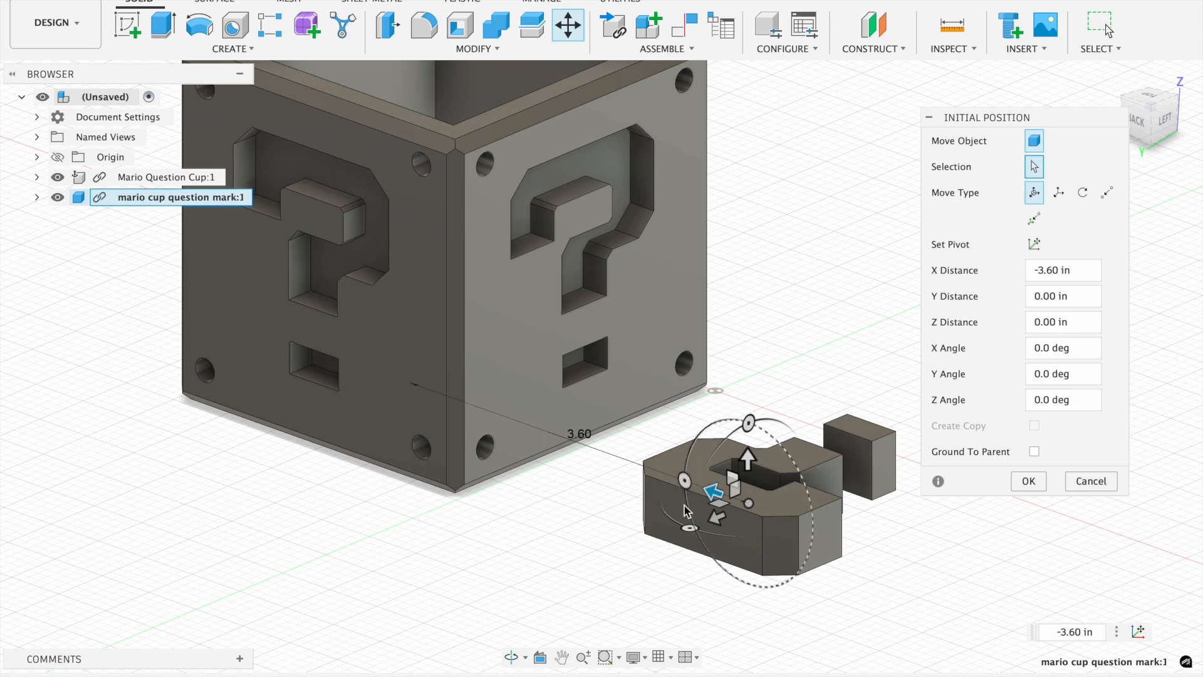
{"action": "left_click_drag", "start_coordinate": [749, 425], "coordinate": [816, 482]}
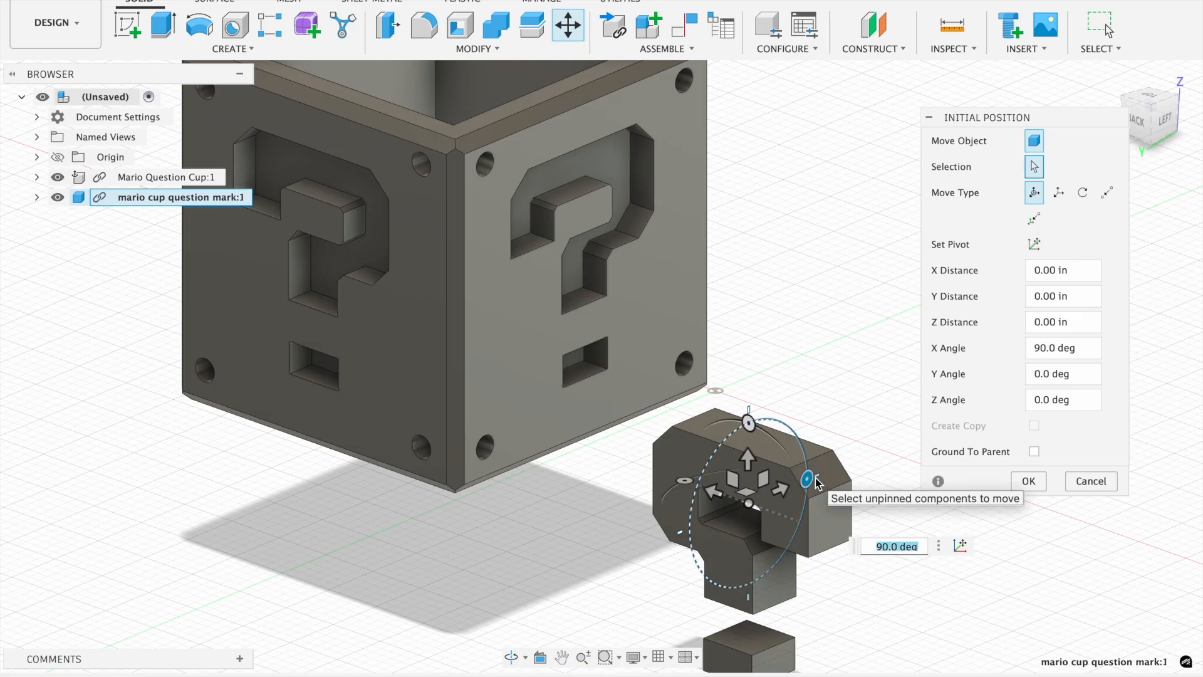
{"action": "key", "text": "Return"}
Step: Start a joint and snap its first component to the midpoint of the question mark's upper edge
{"action": "scroll", "coordinate": [817, 474], "scroll_direction": "down", "scroll_amount": 5}
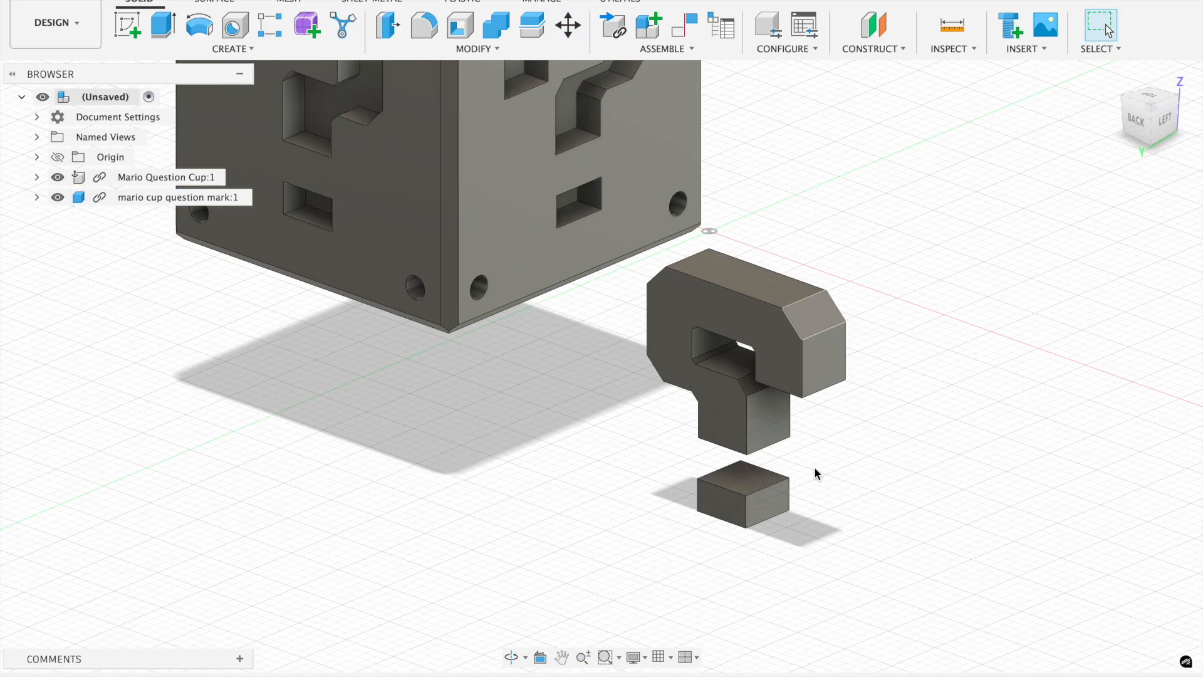
{"action": "scroll", "coordinate": [816, 475], "scroll_direction": "up", "scroll_amount": 2}
{"action": "mouse_move", "coordinate": [1144, 129]}
{"action": "left_mouse_down"}
{"action": "mouse_move", "coordinate": [1109, 121]}
{"action": "mouse_move", "coordinate": [1188, 135]}
{"action": "left_mouse_up"}
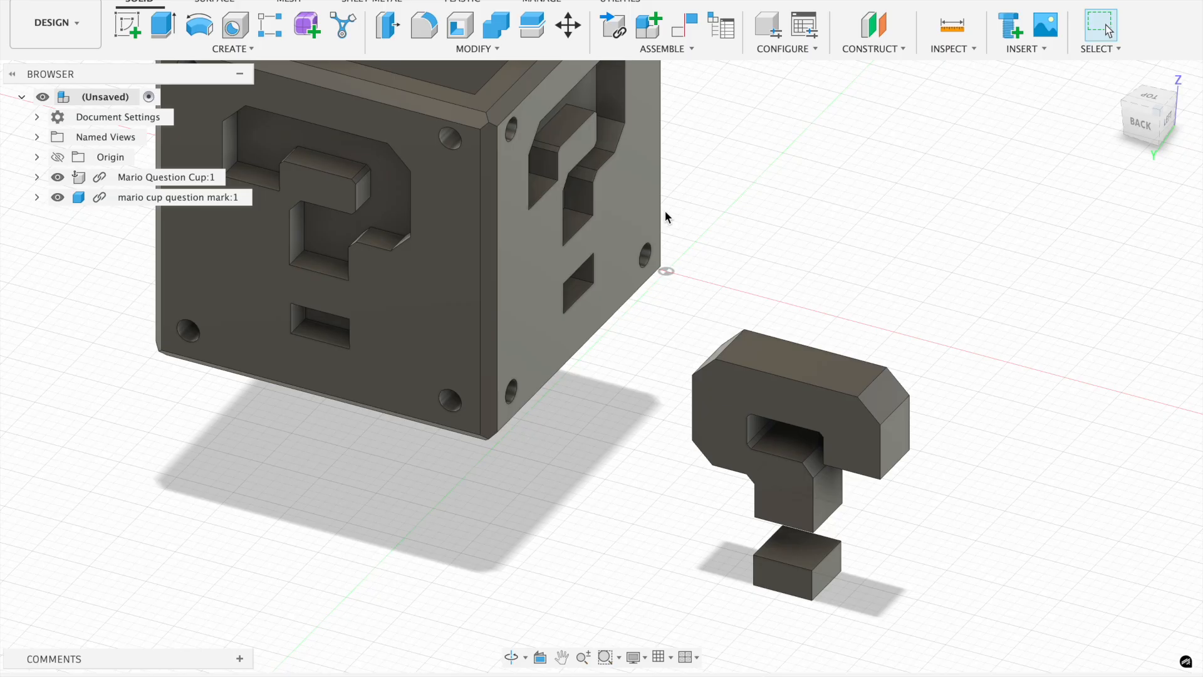
{"action": "left_click", "coordinate": [656, 55]}
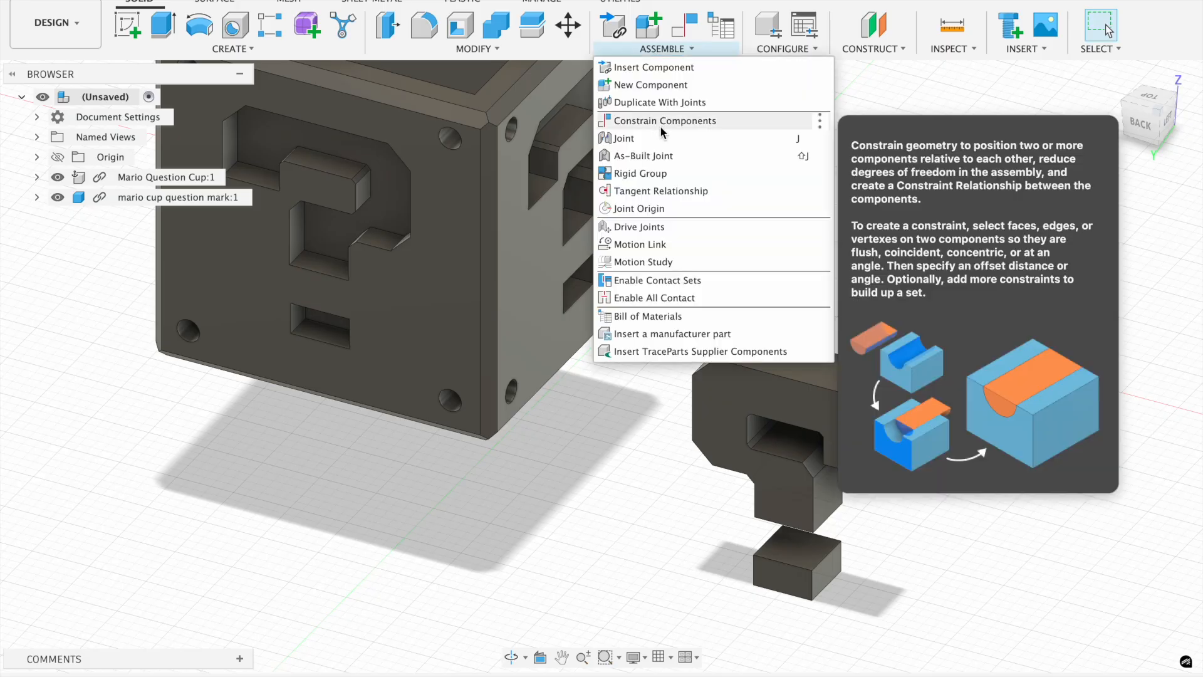
{"action": "left_click", "coordinate": [657, 138]}
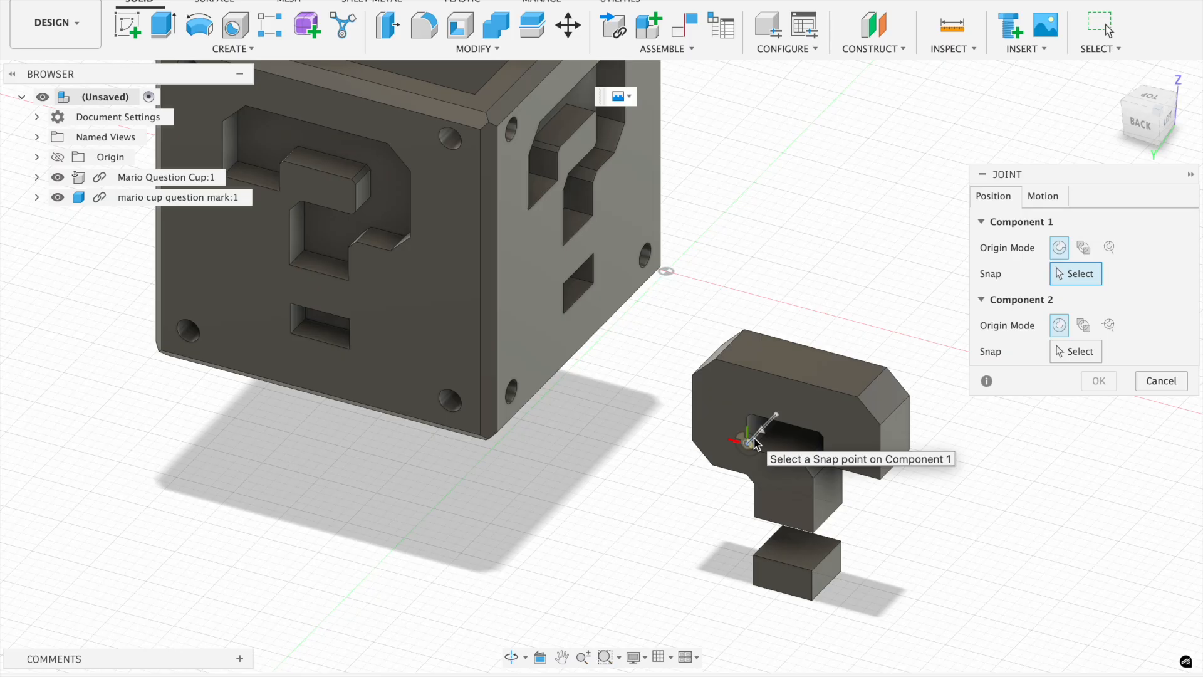
{"action": "left_click", "coordinate": [784, 379]}
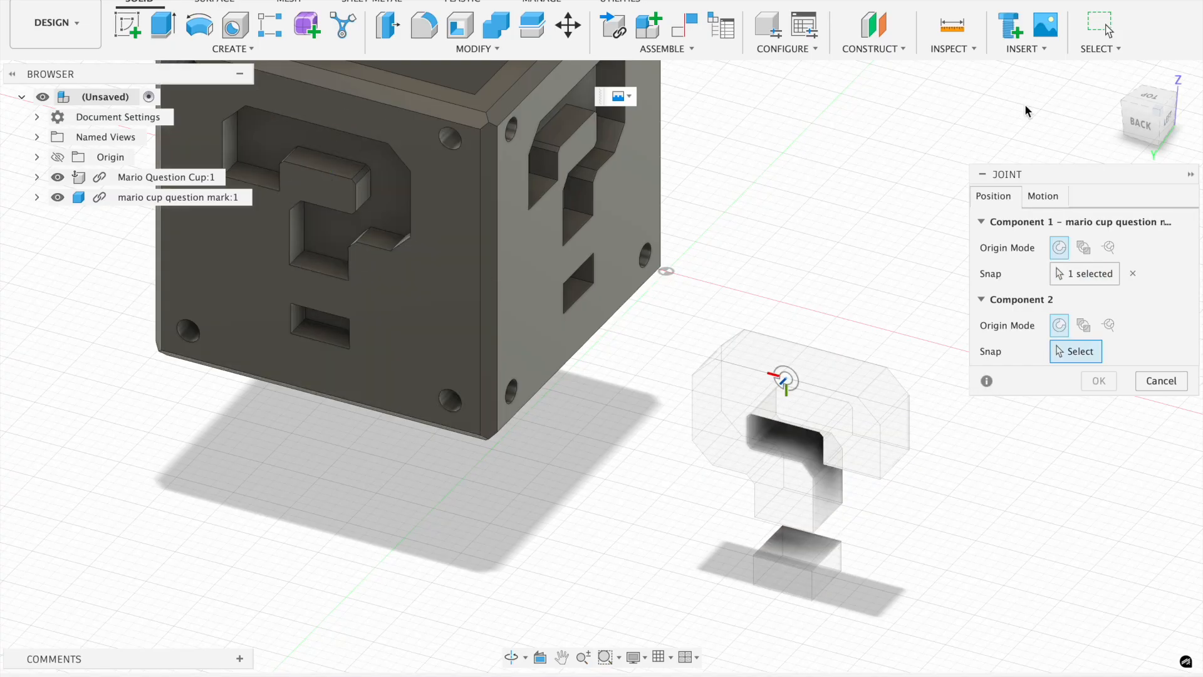
Step: Snap the joint's second component to the midpoint of the upper edge of the question-mark recess on the cup's back face
{"action": "left_click", "coordinate": [1159, 117]}
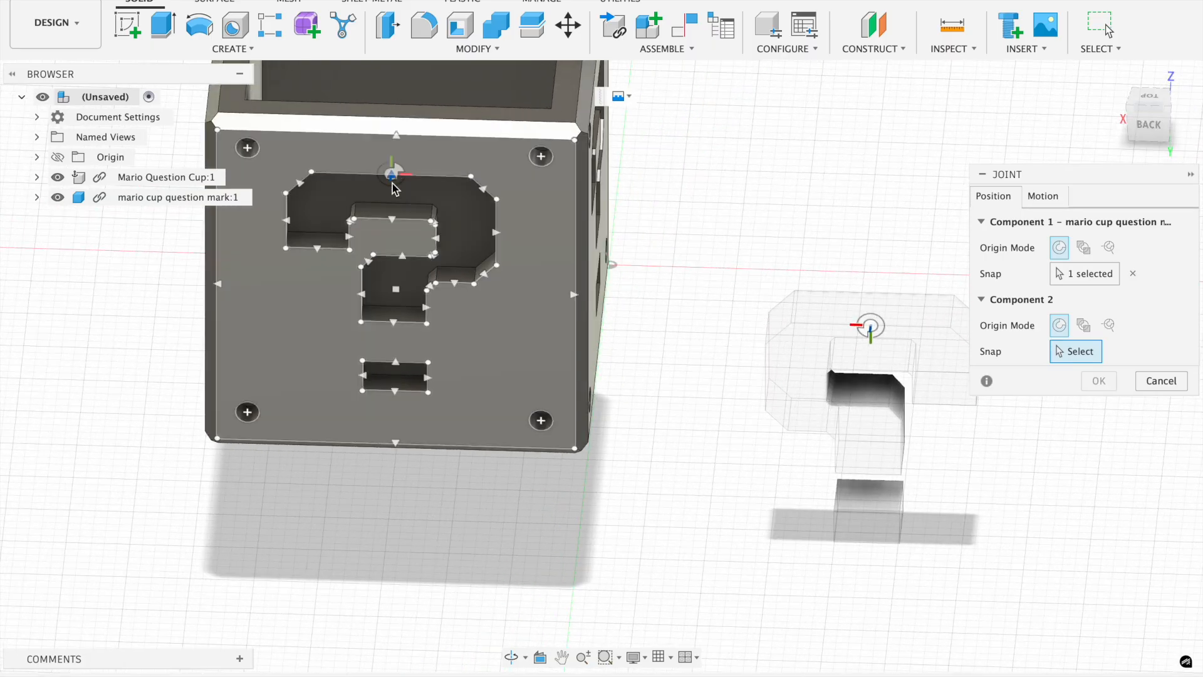
{"action": "middle_click_drag", "start_coordinate": [392, 193], "coordinate": [448, 285]}
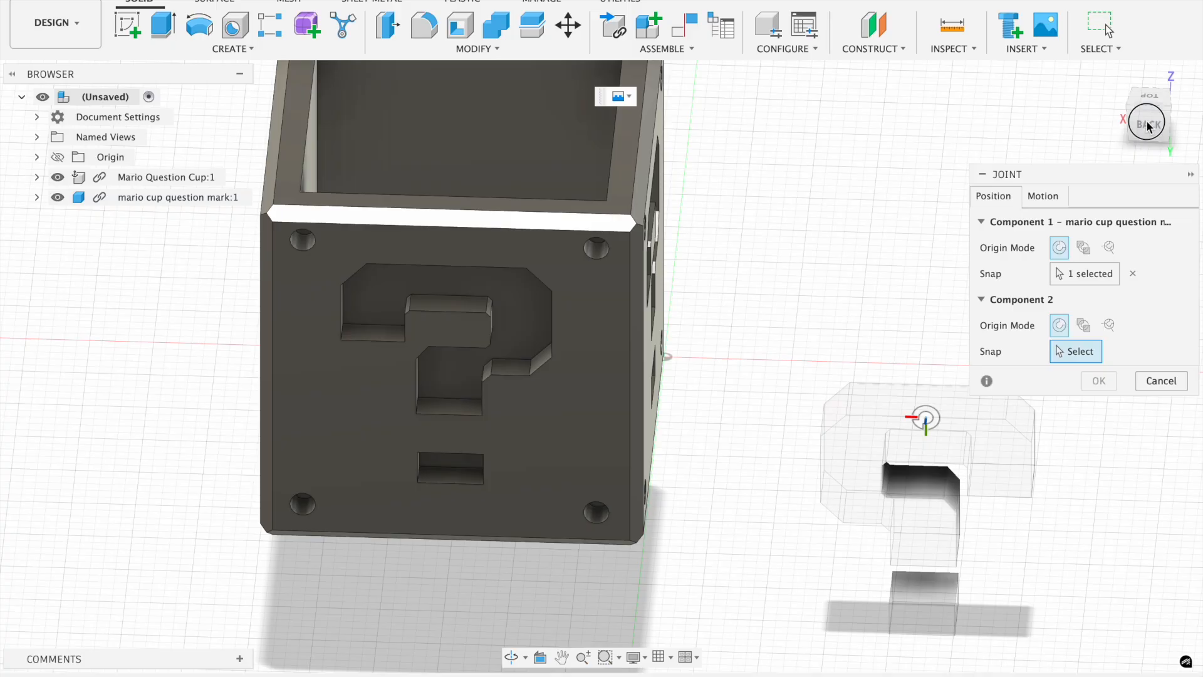
{"action": "left_click", "coordinate": [1148, 93]}
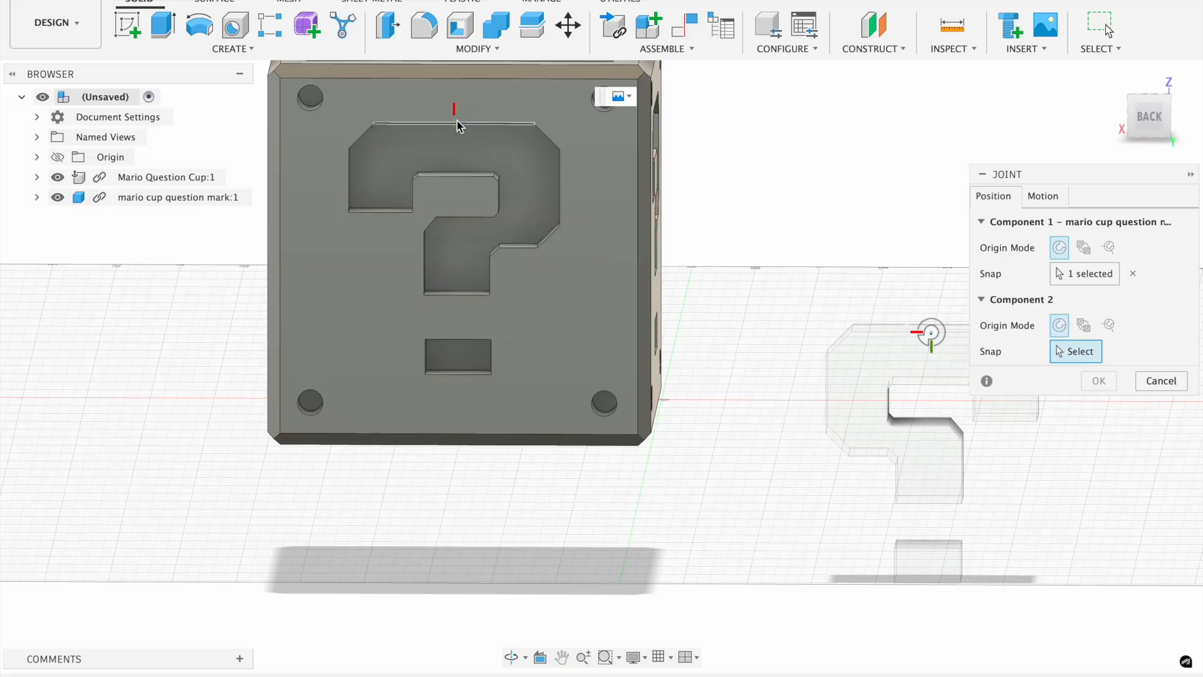
{"action": "left_click", "coordinate": [456, 131]}
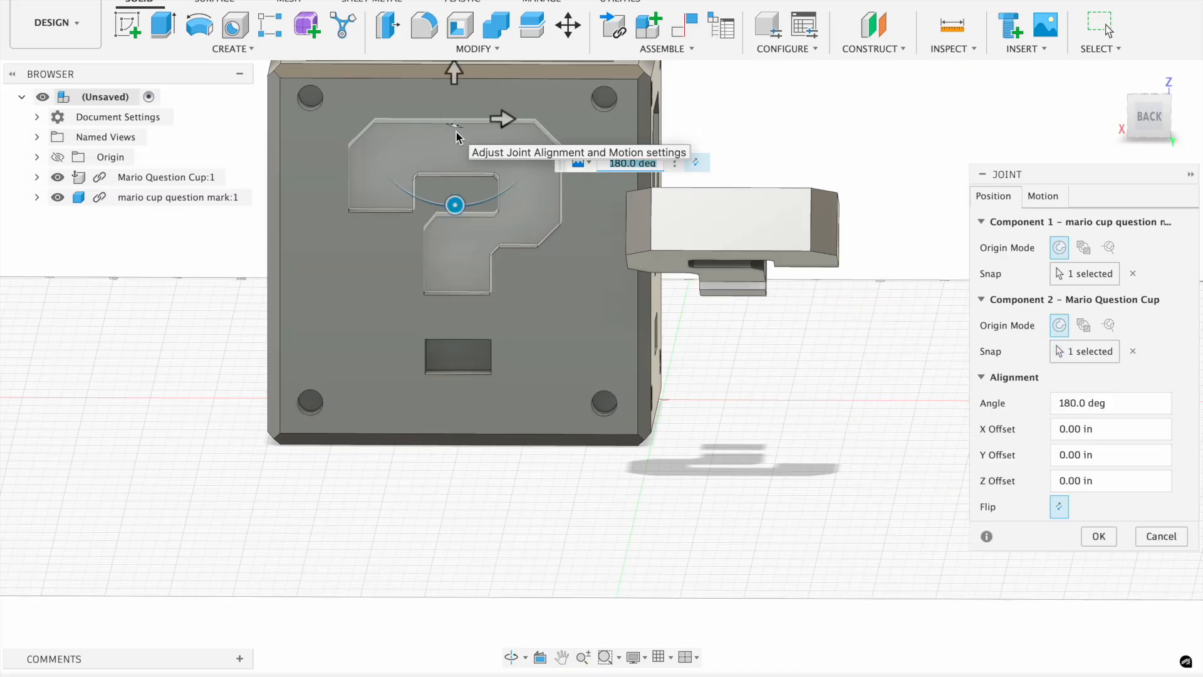
Step: Rotate the joint alignment to an angle of 0 degrees so the question mark matches the recess's orientation
{"action": "scroll", "coordinate": [469, 143], "scroll_direction": "up", "scroll_amount": 2}
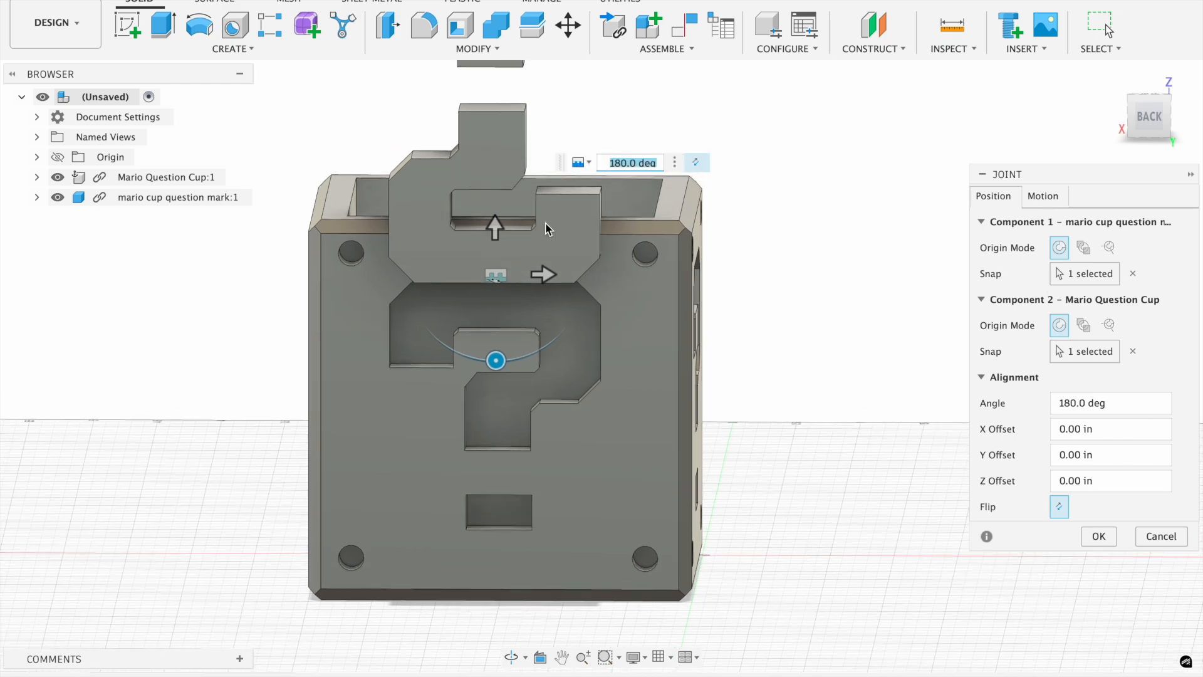
{"action": "left_click_drag", "start_coordinate": [496, 360], "coordinate": [497, 213]}
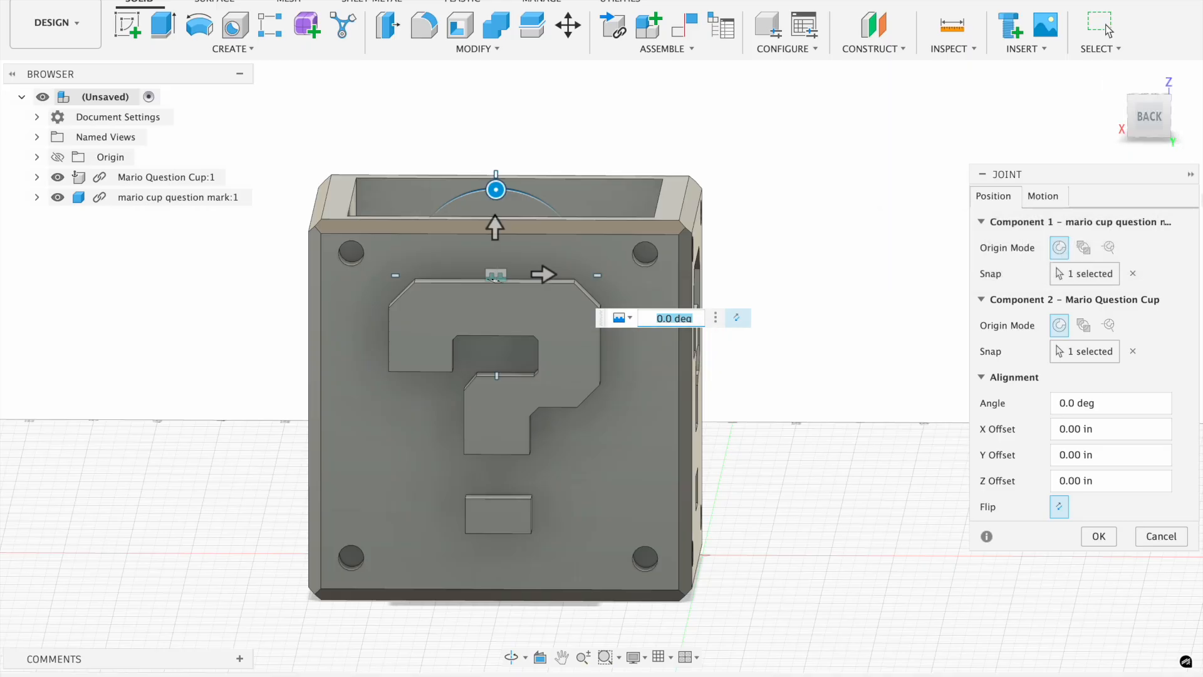
{"action": "left_click", "coordinate": [1051, 195]}
{"action": "left_click", "coordinate": [1009, 196]}
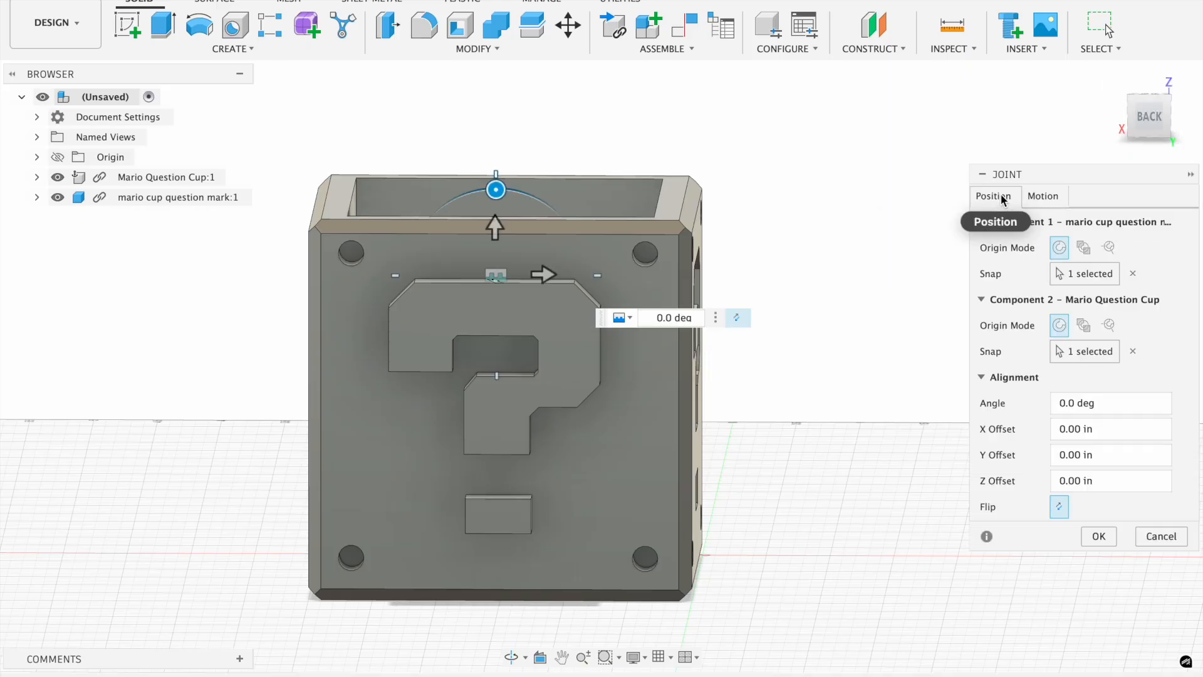
Step: Try the Revolute and Slider motion types for the joint, and set the type back to Rigid
{"action": "left_click", "coordinate": [1041, 196]}
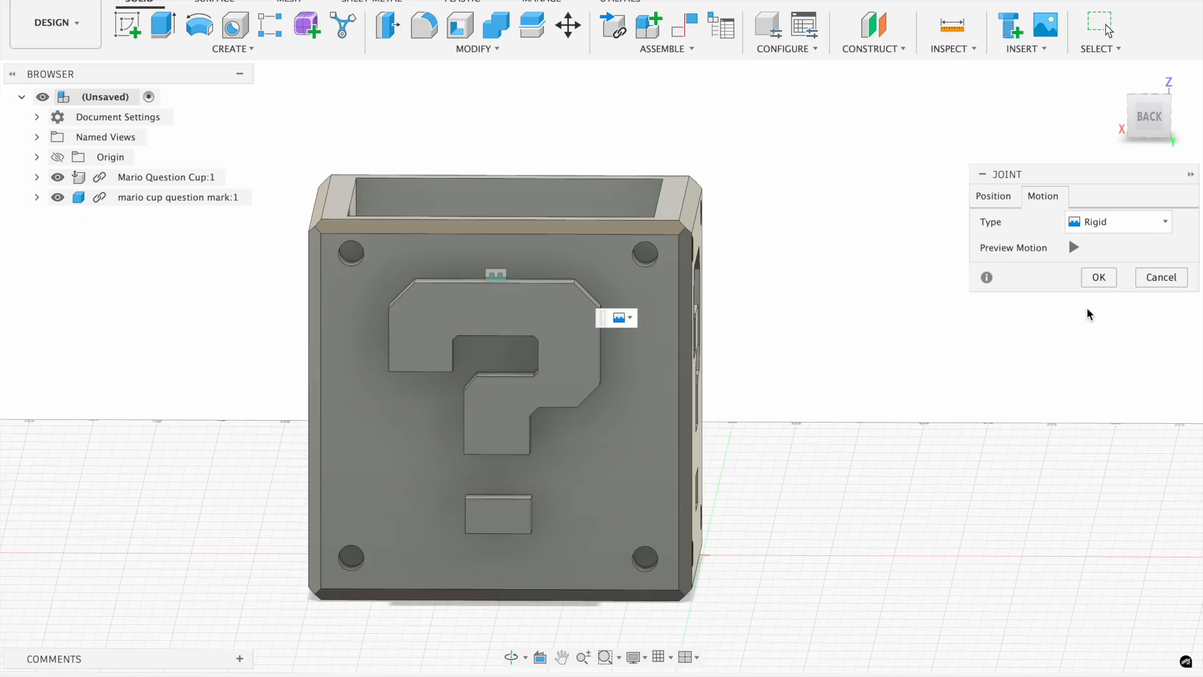
{"action": "left_click", "coordinate": [1124, 223]}
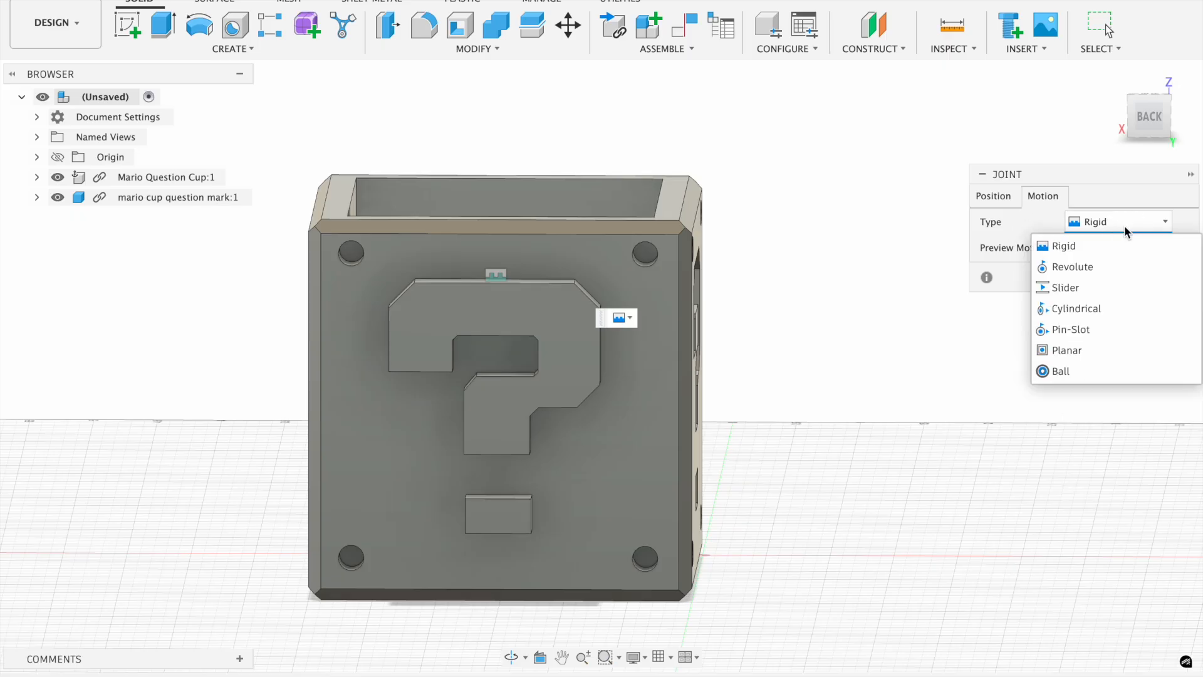
{"action": "left_click", "coordinate": [1073, 266]}
{"action": "left_click", "coordinate": [1091, 223]}
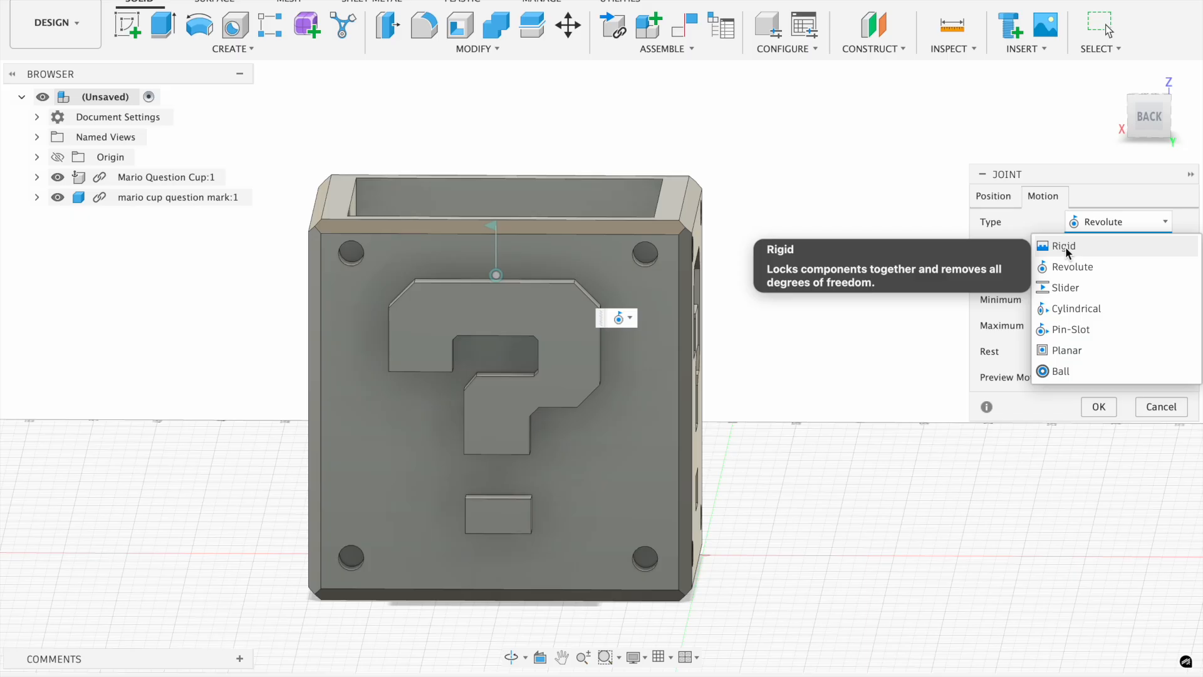
{"action": "left_click", "coordinate": [1065, 287]}
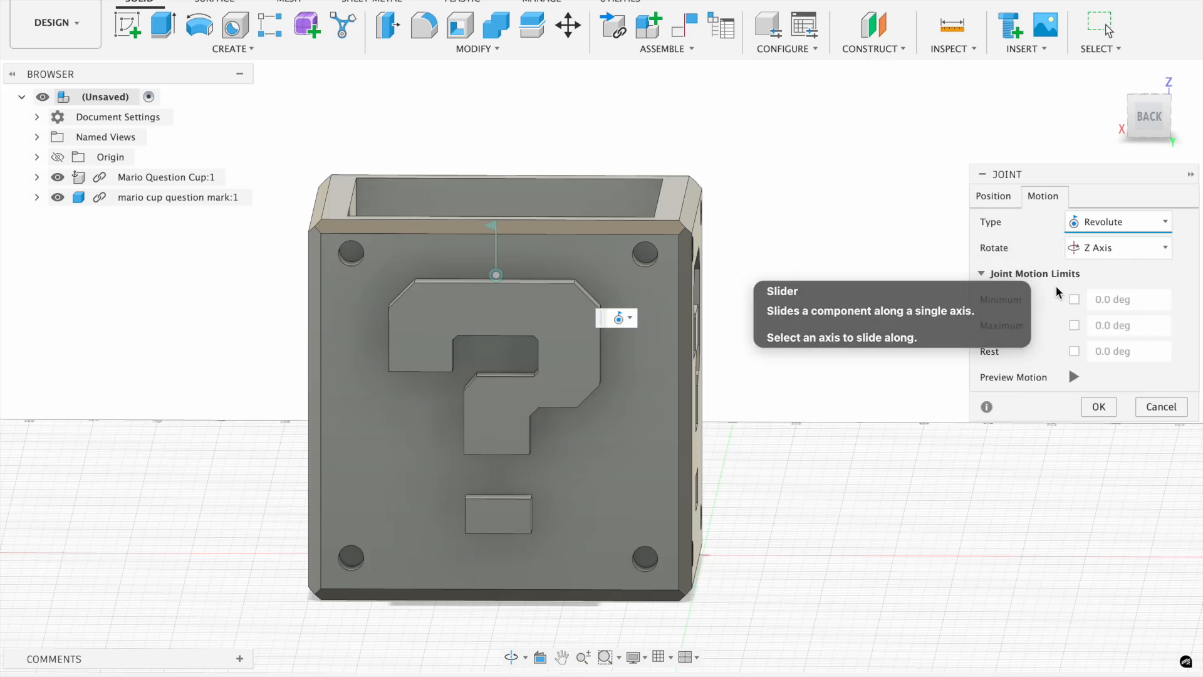
{"action": "left_click", "coordinate": [1107, 225]}
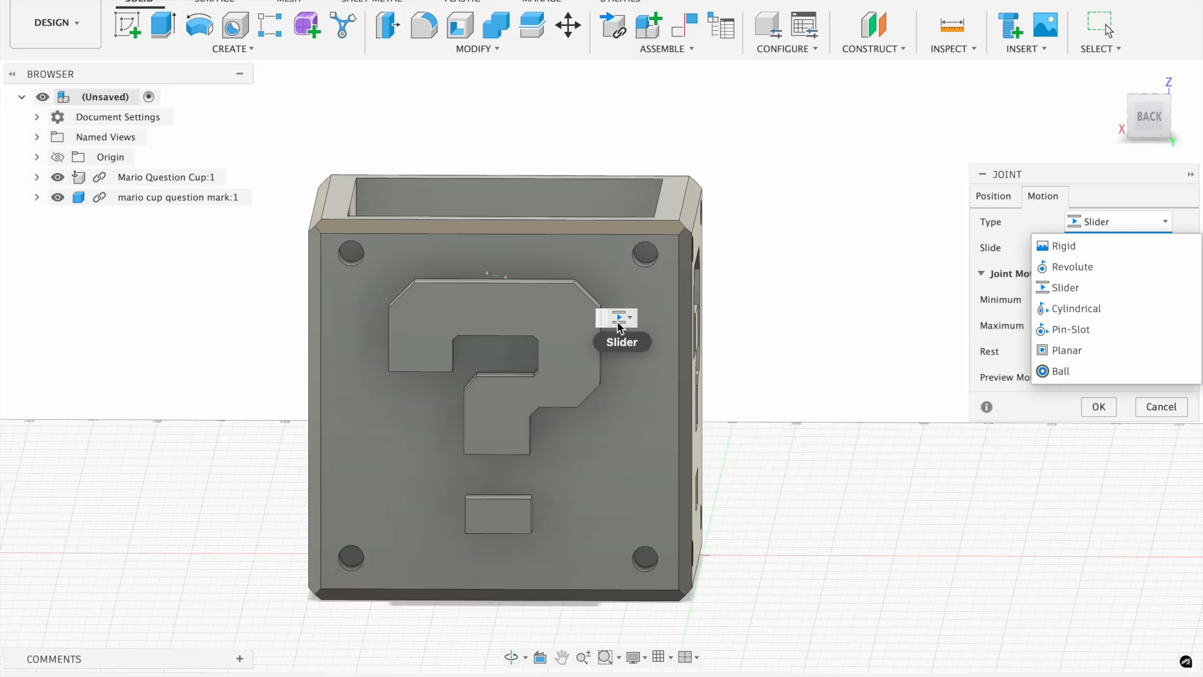
{"action": "left_click", "coordinate": [1094, 245]}
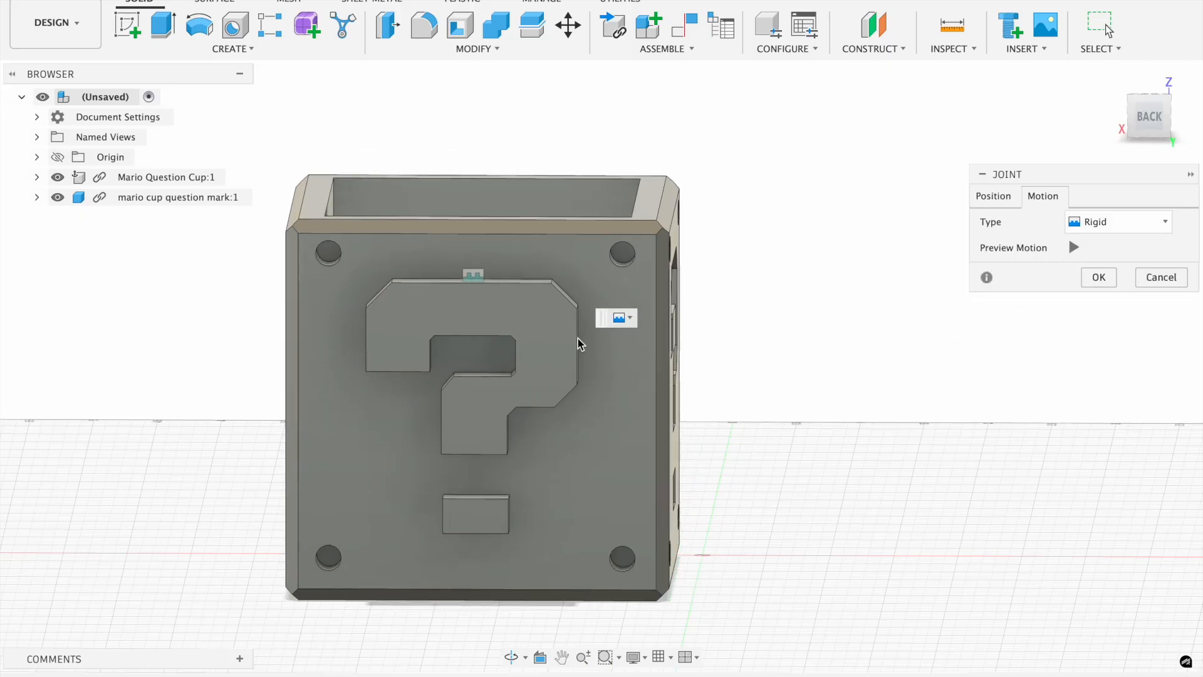
Step: Set the joint's motion type to Revolute, rotating about the Z axis
{"action": "left_click", "coordinate": [1115, 223]}
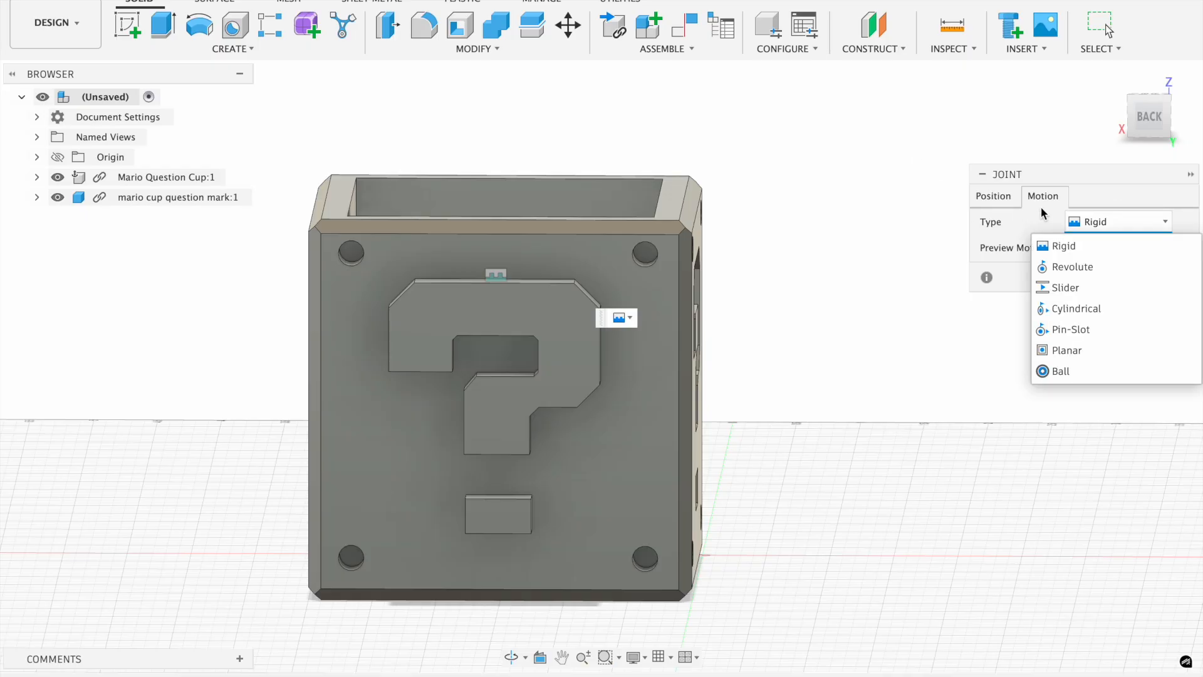
{"action": "left_click", "coordinate": [989, 198]}
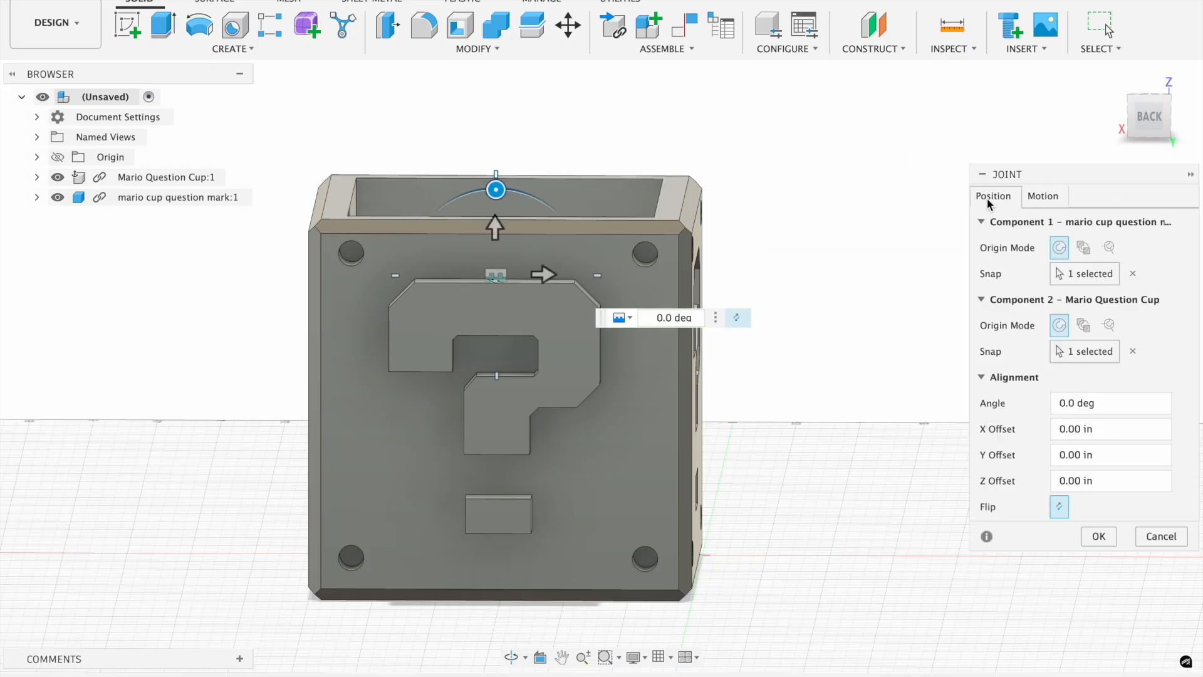
{"action": "left_click", "coordinate": [1047, 194]}
{"action": "left_click", "coordinate": [1122, 222]}
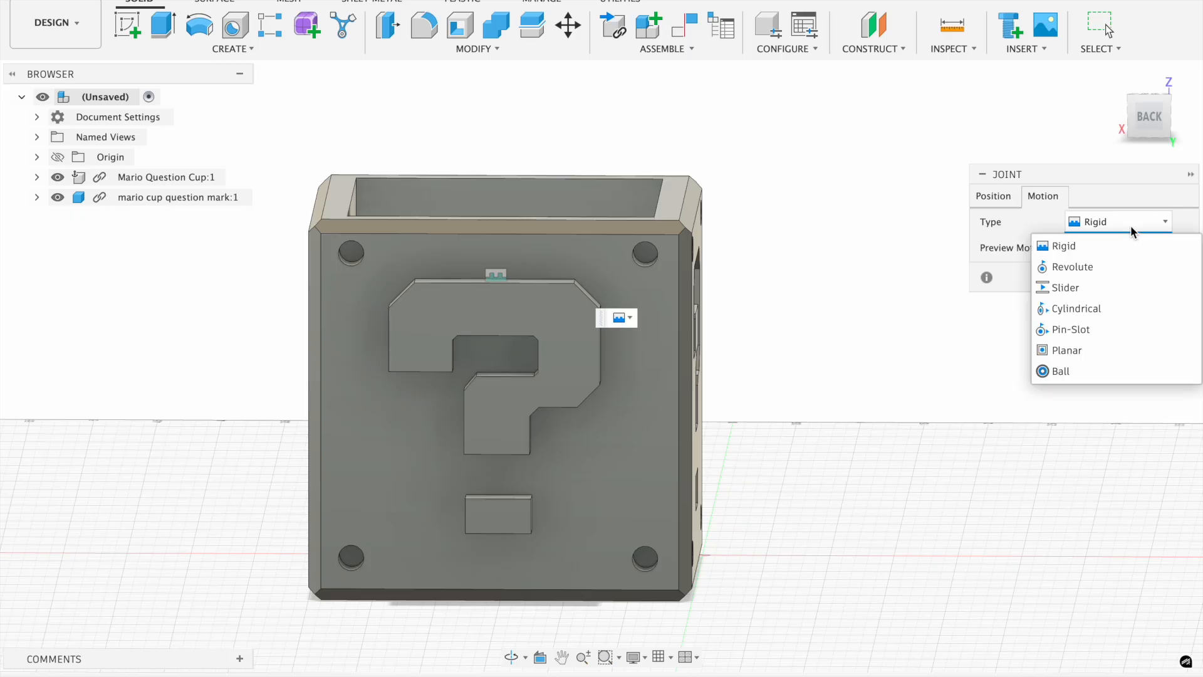
{"action": "left_click", "coordinate": [1073, 267]}
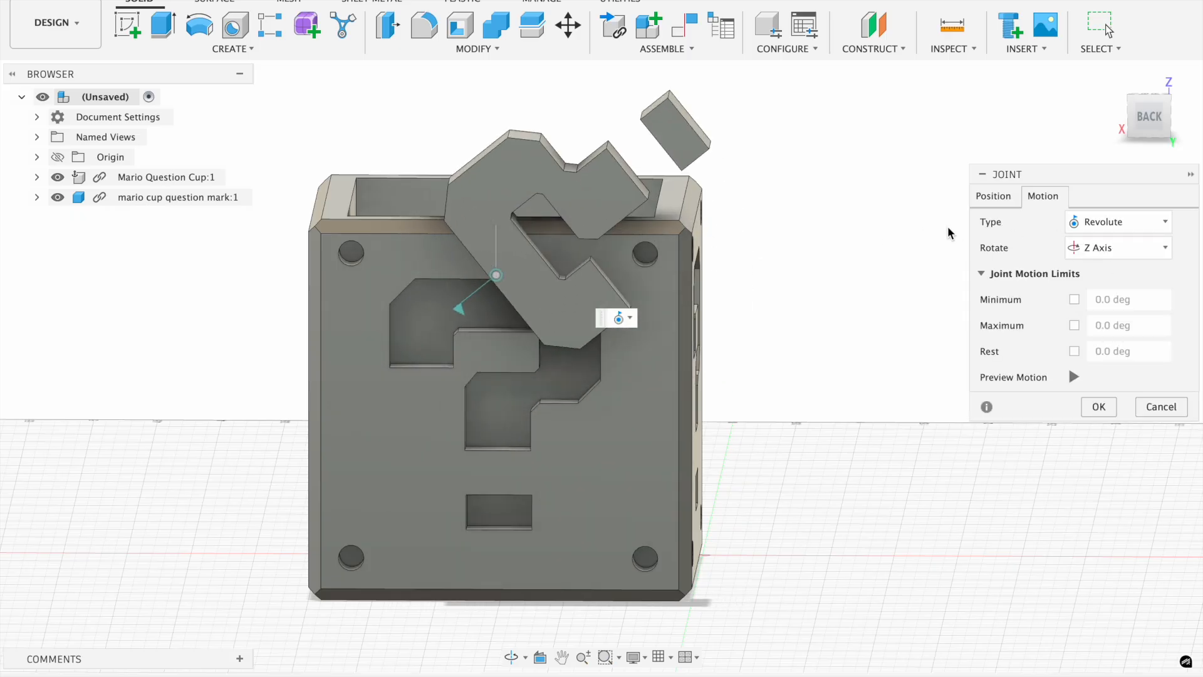
{"action": "left_click", "coordinate": [993, 196]}
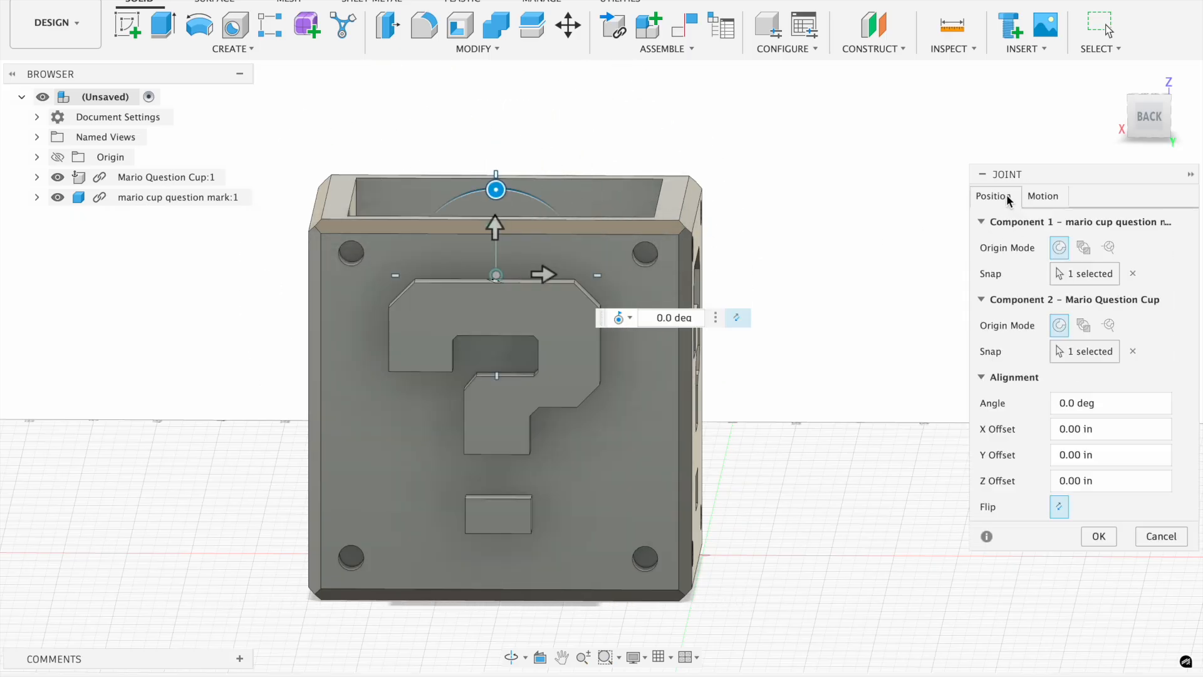
{"action": "left_click", "coordinate": [1044, 196]}
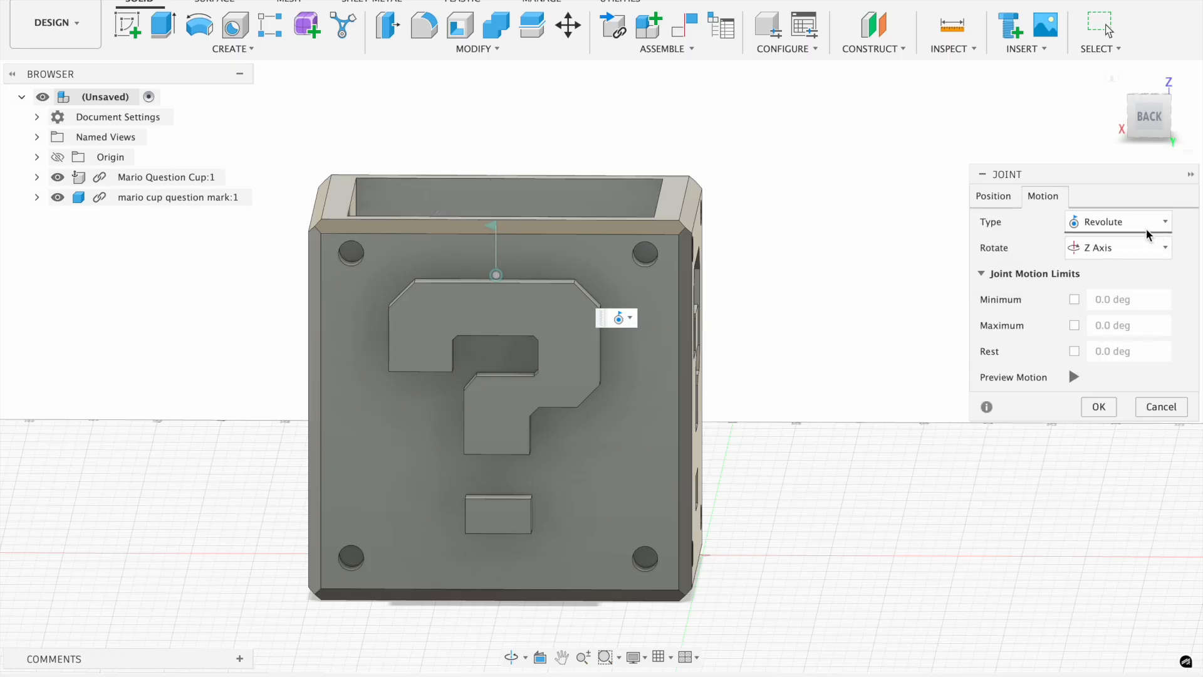
Step: Set the joint's motion type to Rigid, trying the Slider type before returning to Rigid
{"action": "left_click", "coordinate": [1148, 233]}
{"action": "left_click", "coordinate": [1106, 245]}
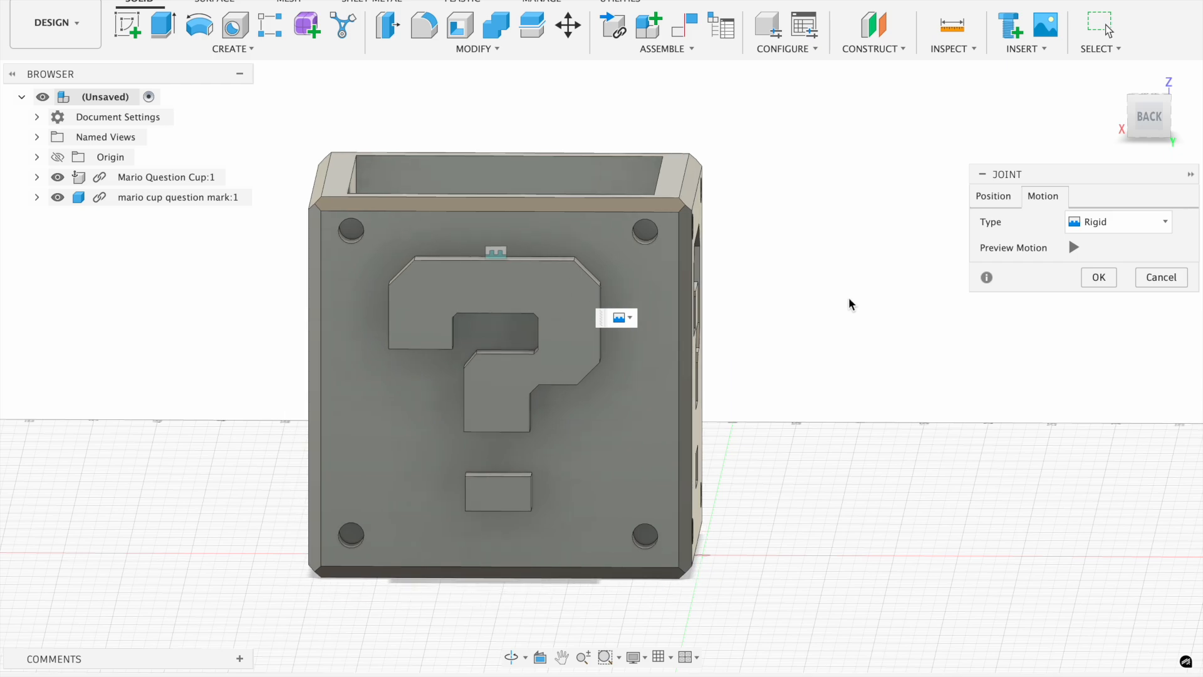
{"action": "left_click", "coordinate": [627, 318]}
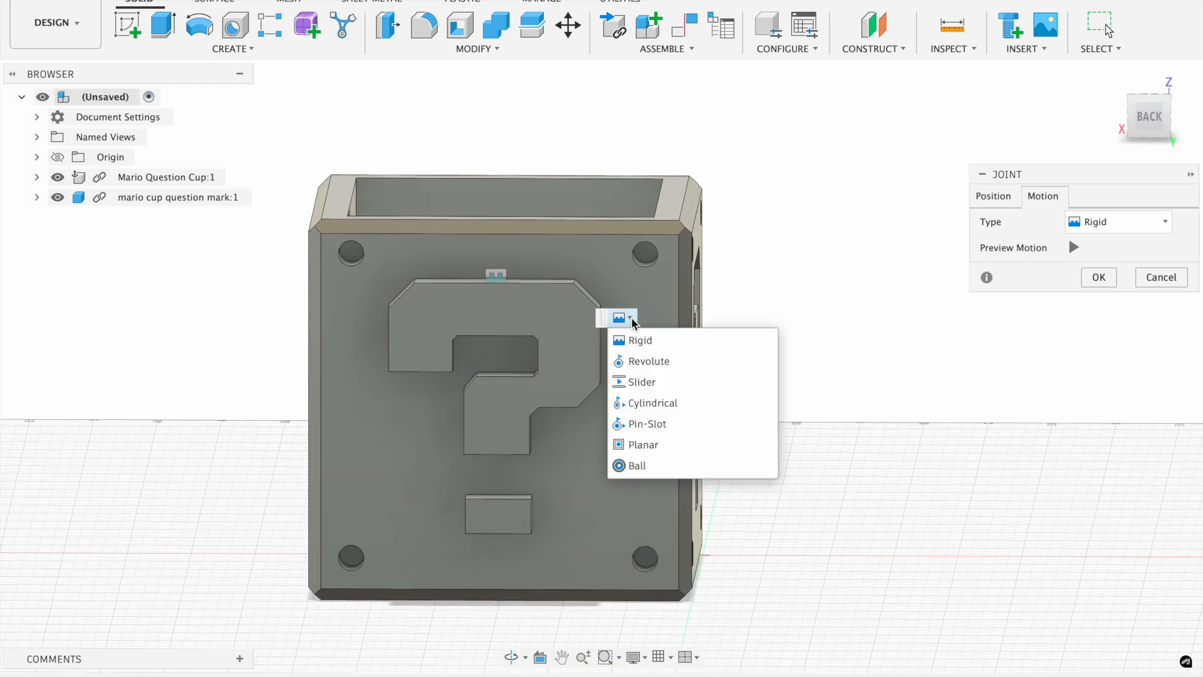
{"action": "left_click", "coordinate": [646, 382]}
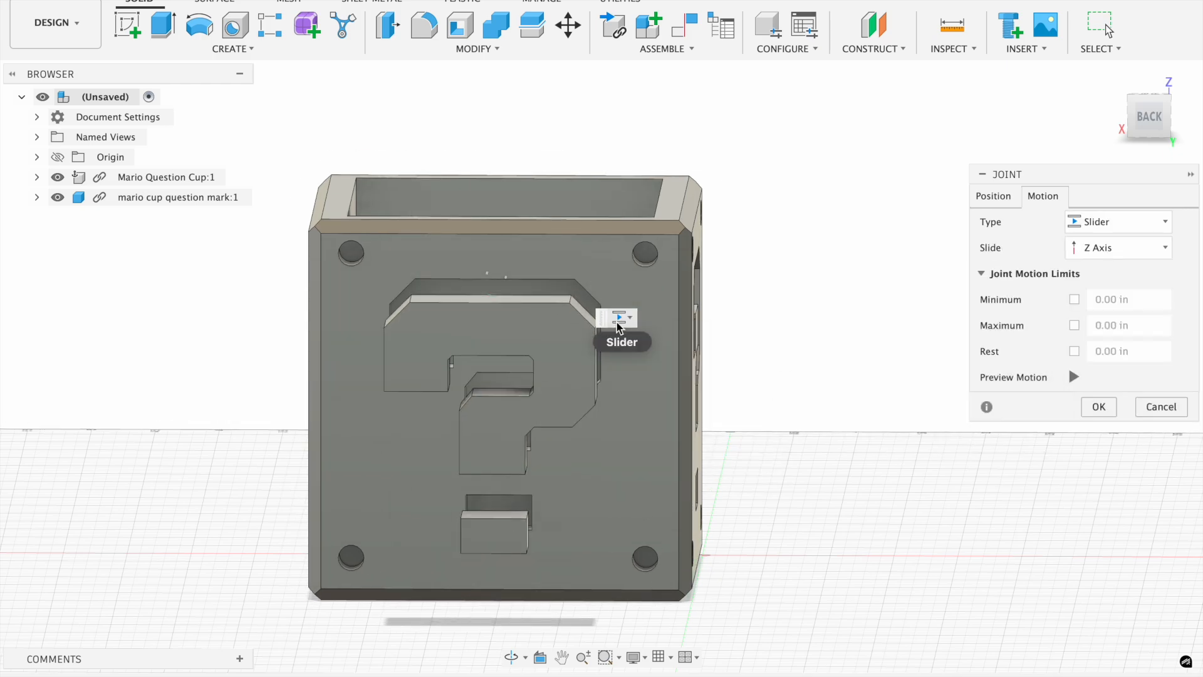
{"action": "left_click", "coordinate": [627, 318]}
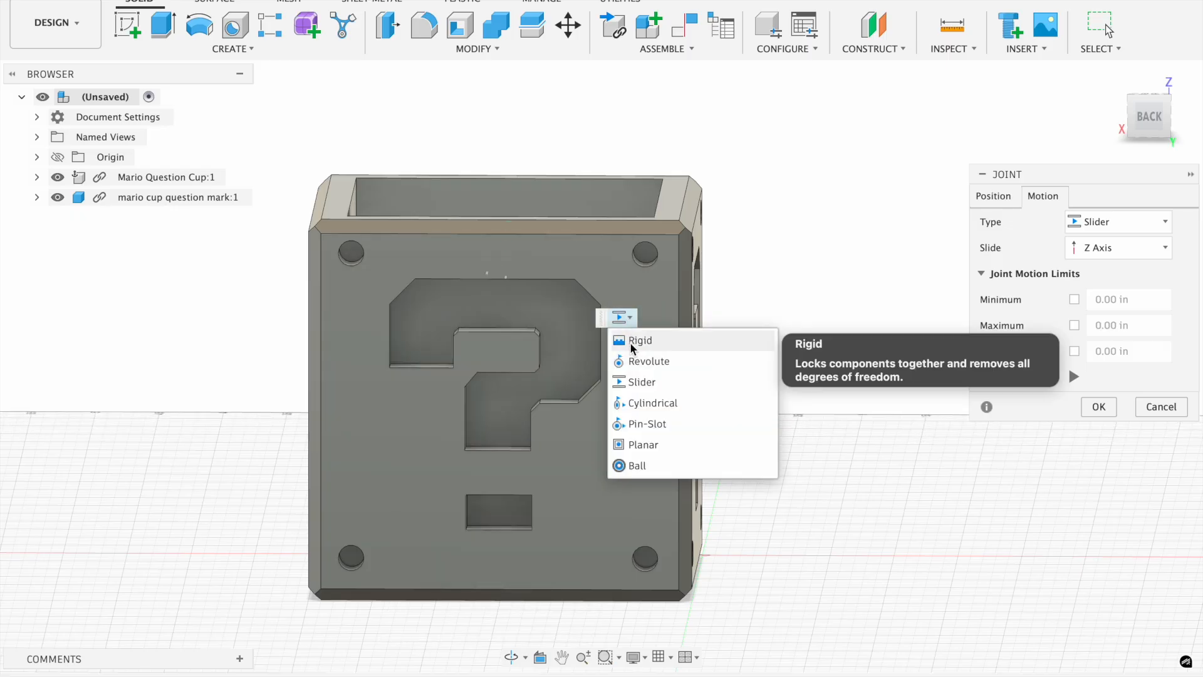
{"action": "left_click", "coordinate": [633, 342]}
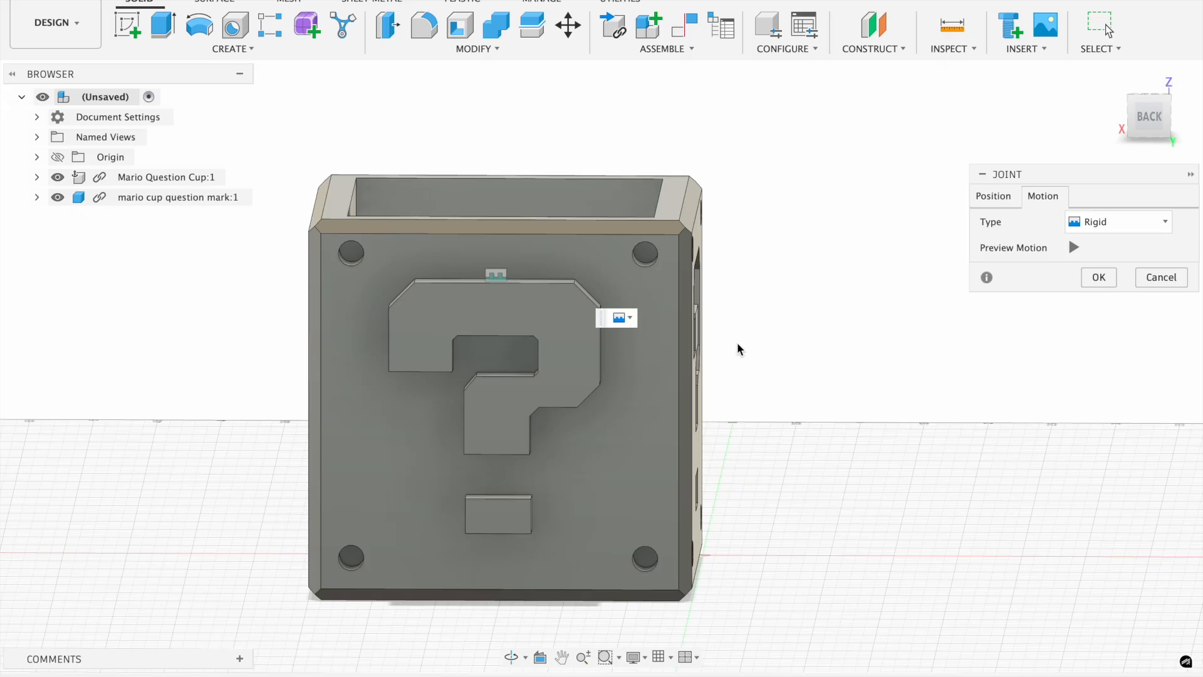
Step: Check the joint's alignment and Z offset on the cup's back face and accept the rigid joint
{"action": "left_click_drag", "start_coordinate": [1163, 122], "coordinate": [1081, 133]}
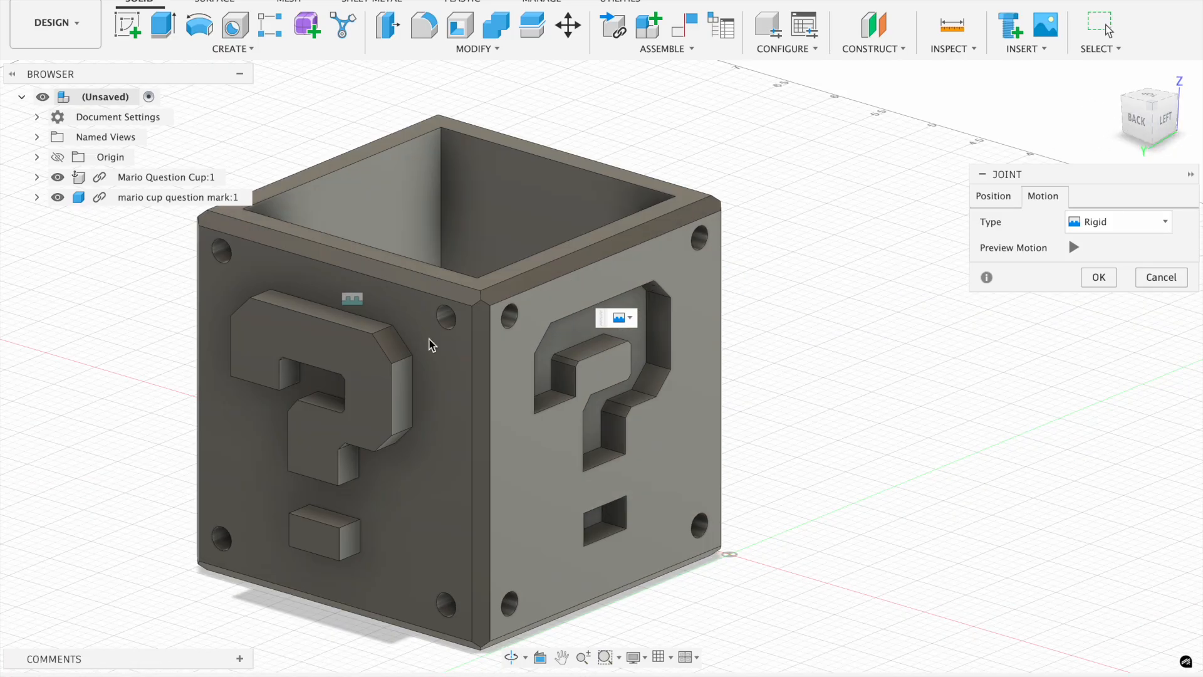
{"action": "left_click", "coordinate": [991, 196]}
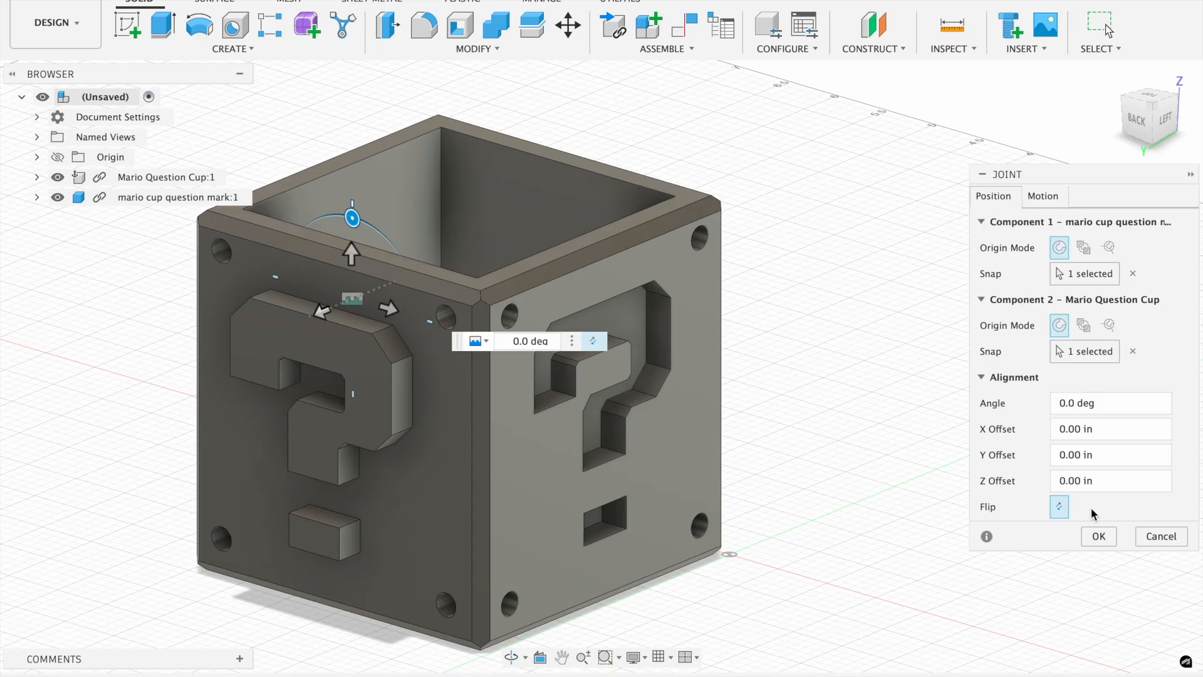
{"action": "mouse_move", "coordinate": [322, 311]}
{"action": "left_mouse_down"}
{"action": "mouse_move", "coordinate": [338, 304]}
{"action": "mouse_move", "coordinate": [314, 314]}
{"action": "mouse_move", "coordinate": [324, 323]}
{"action": "mouse_move", "coordinate": [322, 313]}
{"action": "left_mouse_up"}
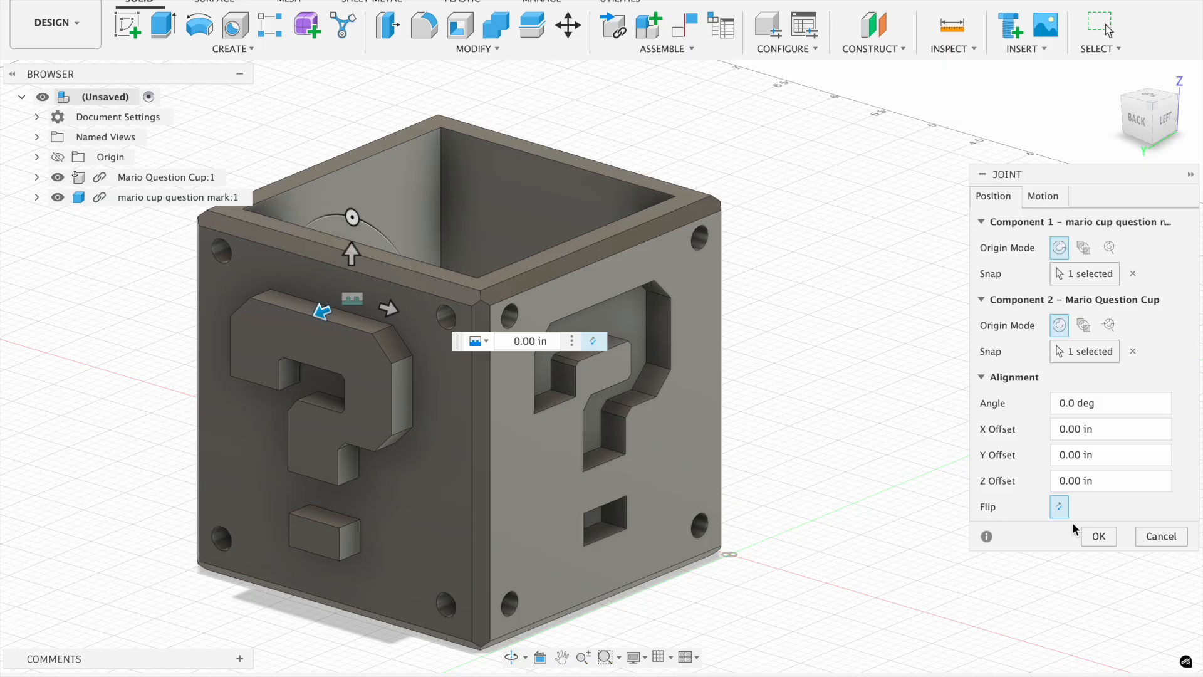
{"action": "left_click", "coordinate": [1109, 537]}
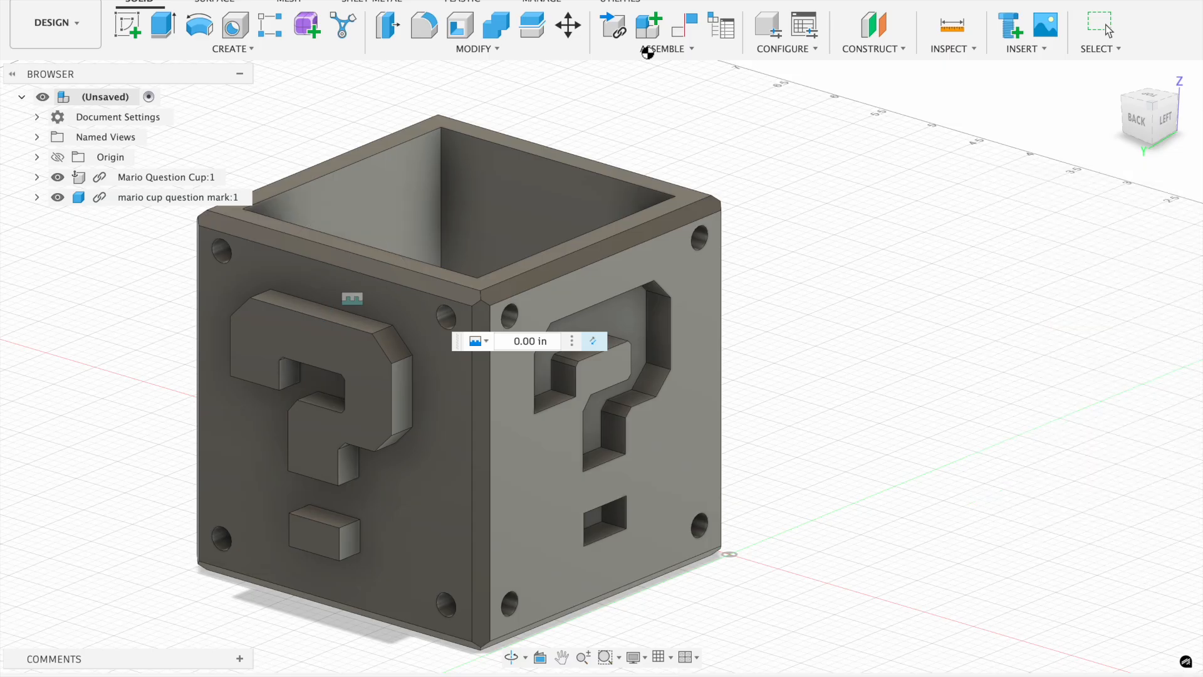
{"action": "left_click", "coordinate": [694, 49]}
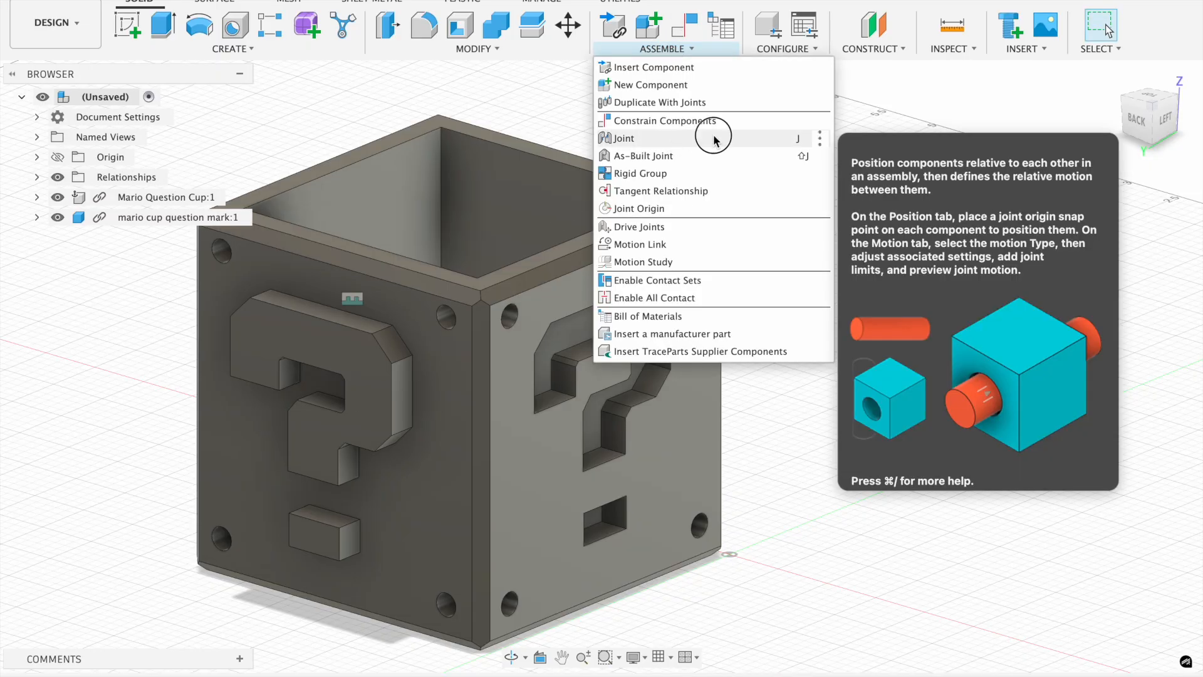
{"action": "left_click", "coordinate": [715, 140]}
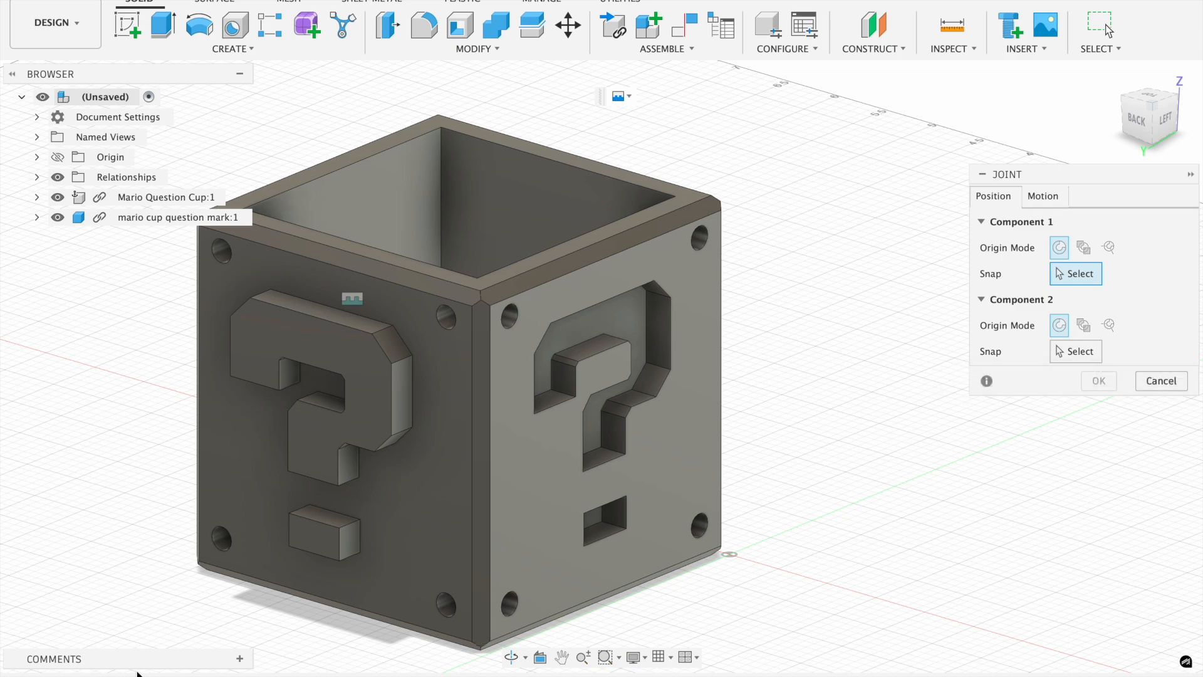
{"action": "left_click", "coordinate": [1161, 380]}
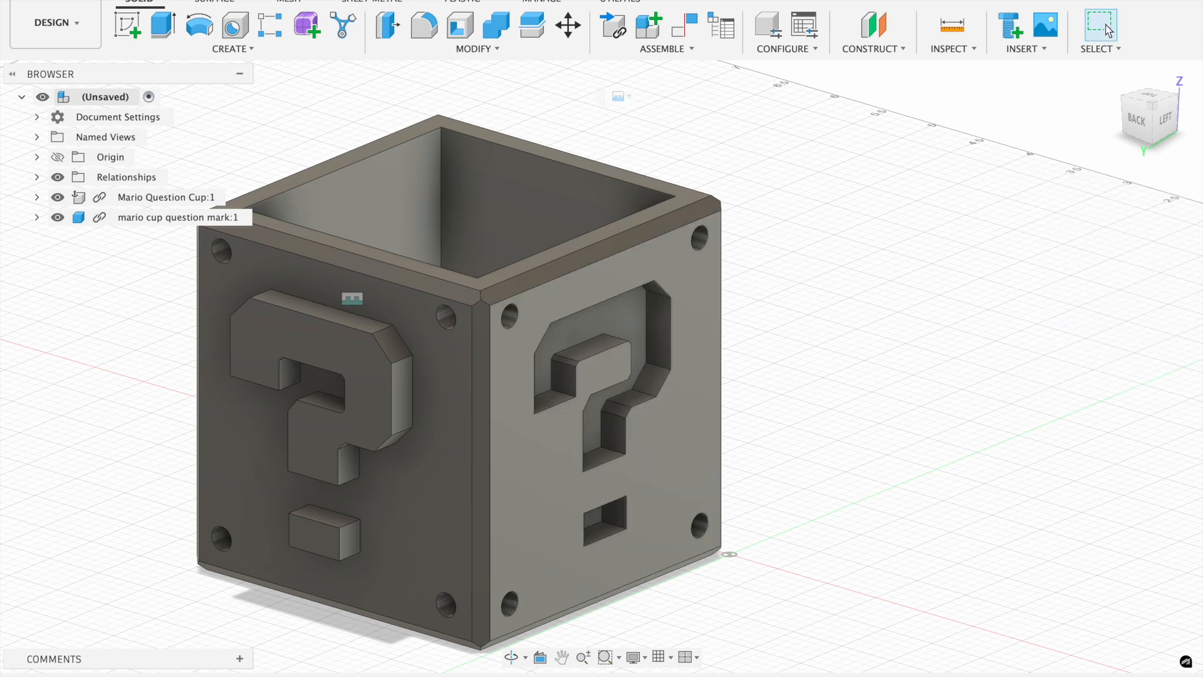
Step: Open the existing rigid joint for editing, review its available motion types, and keep it Rigid
{"action": "right_click", "coordinate": [178, 673]}
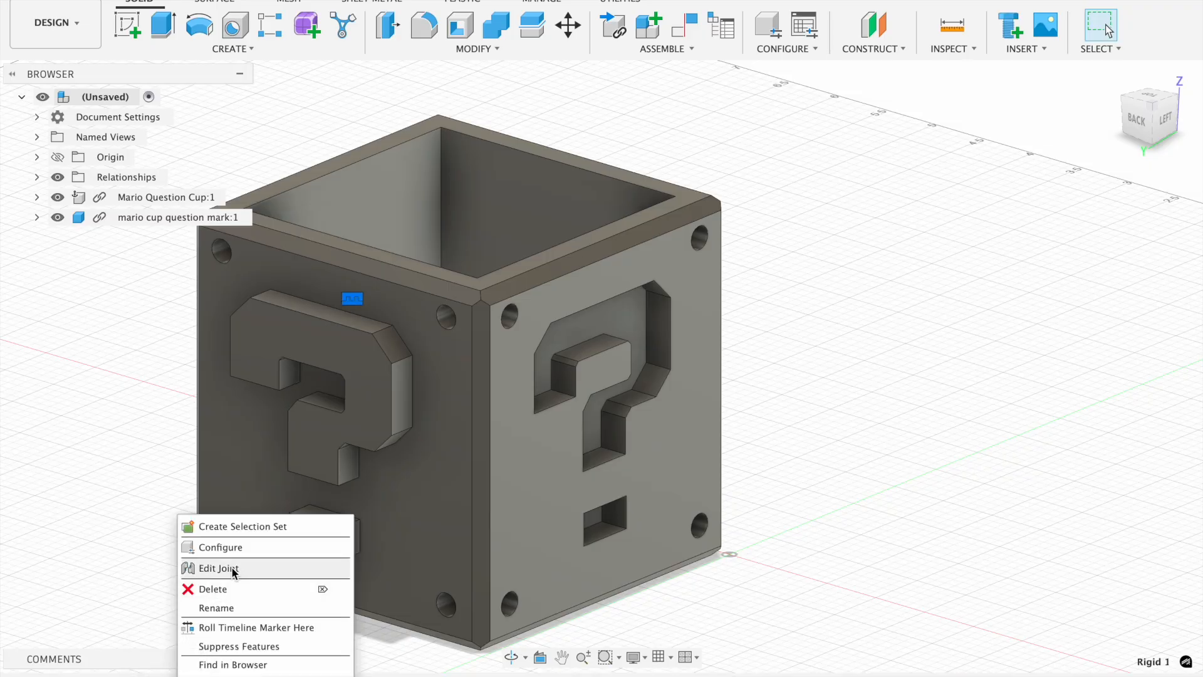
{"action": "left_click", "coordinate": [219, 568]}
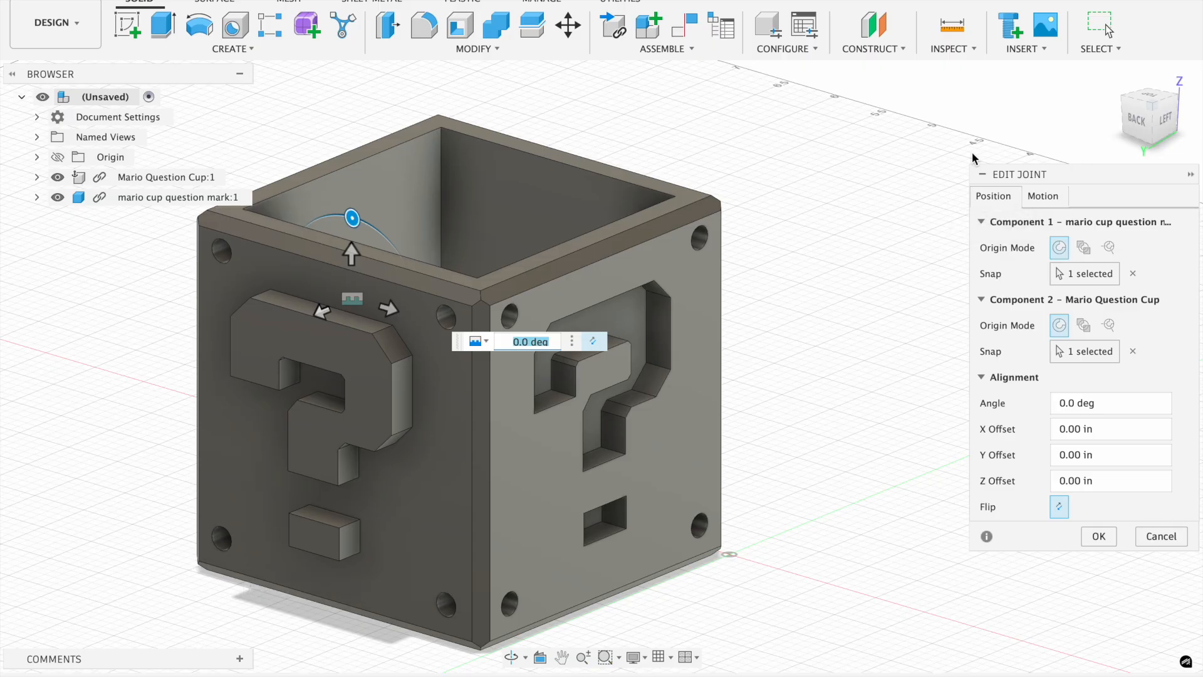
{"action": "left_click", "coordinate": [1038, 198]}
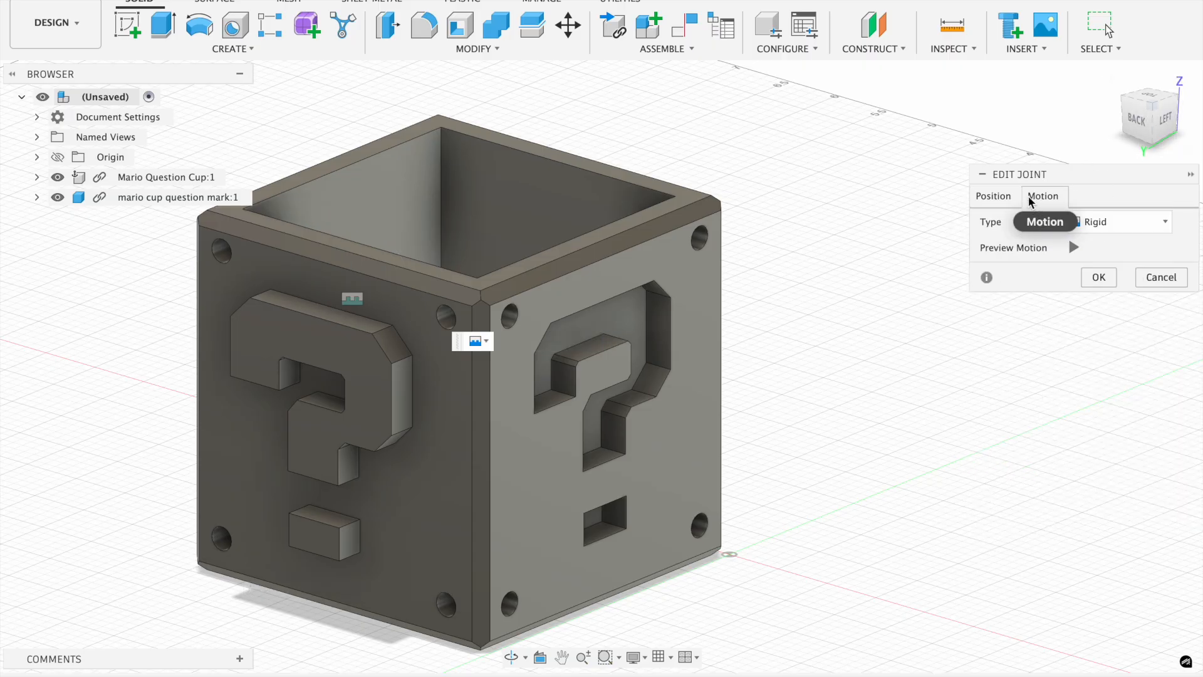
{"action": "left_click", "coordinate": [1125, 225]}
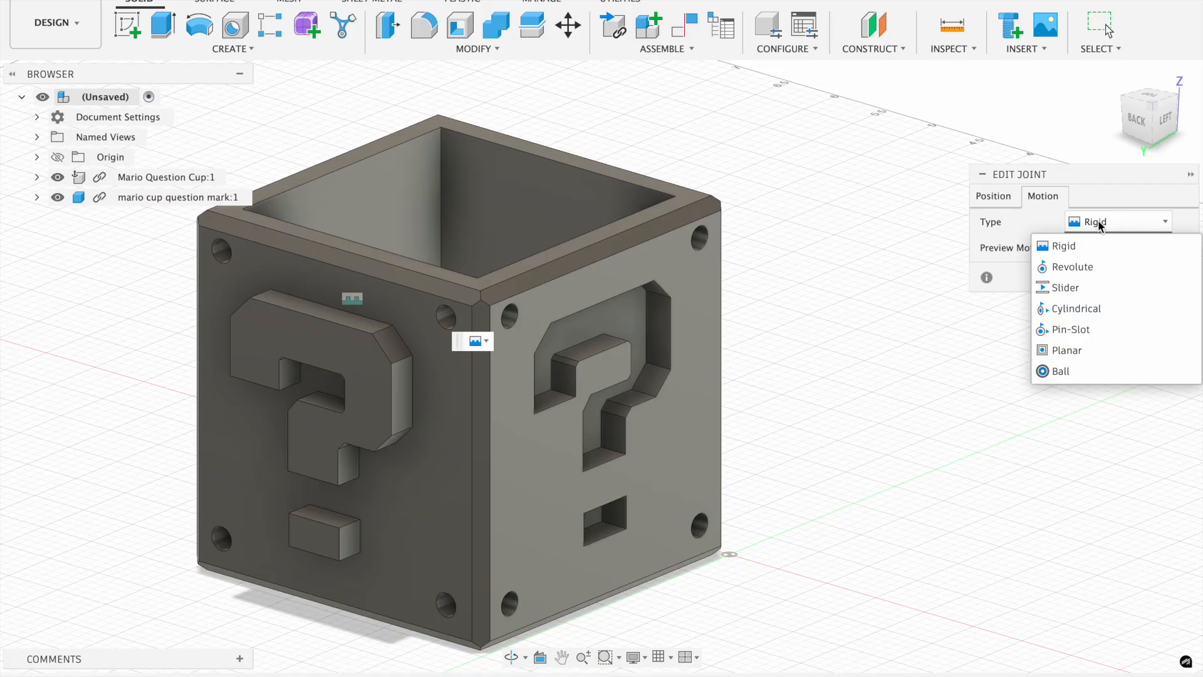
{"action": "left_click", "coordinate": [1135, 219]}
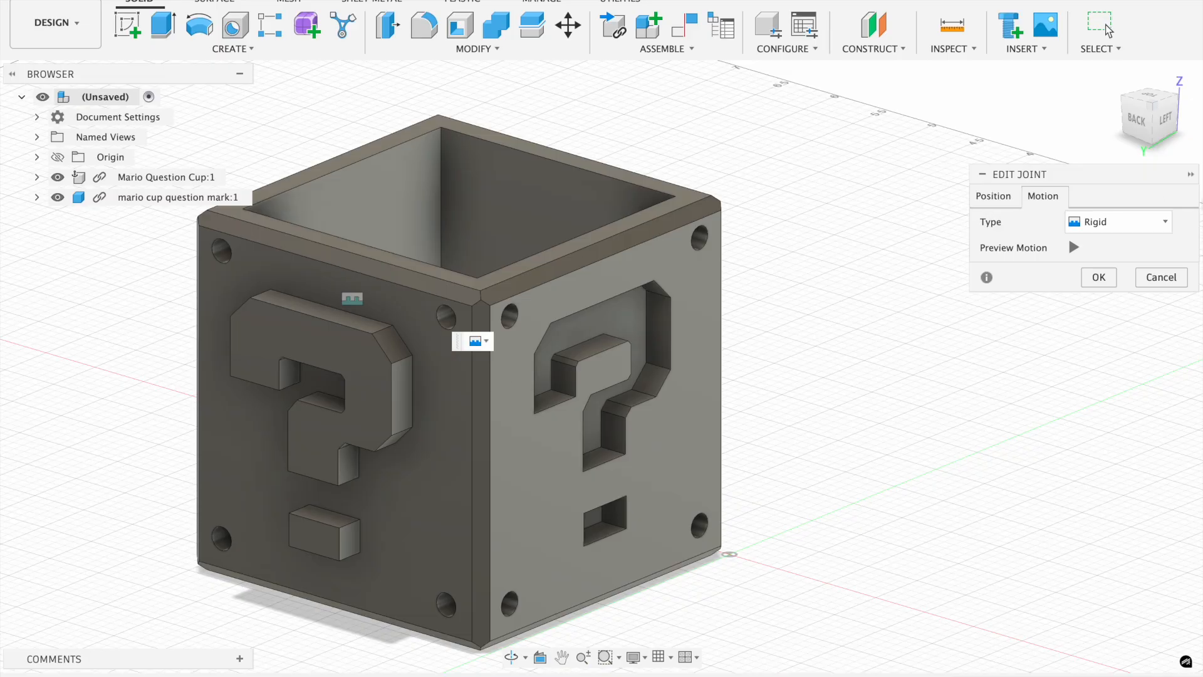
{"action": "left_click", "coordinate": [1106, 279]}
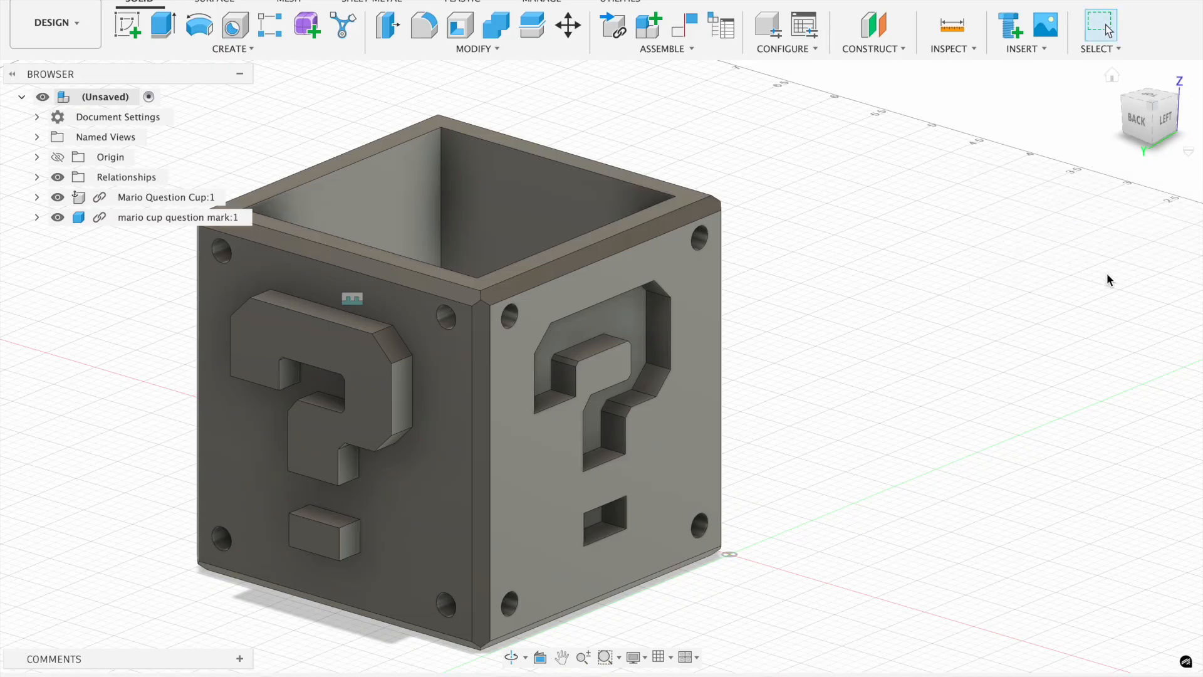
Step: Insert a second mario cup question mark component and move it about -4.40 in along X, clear of the cup
{"action": "left_click_drag", "start_coordinate": [1161, 103], "coordinate": [1174, 98]}
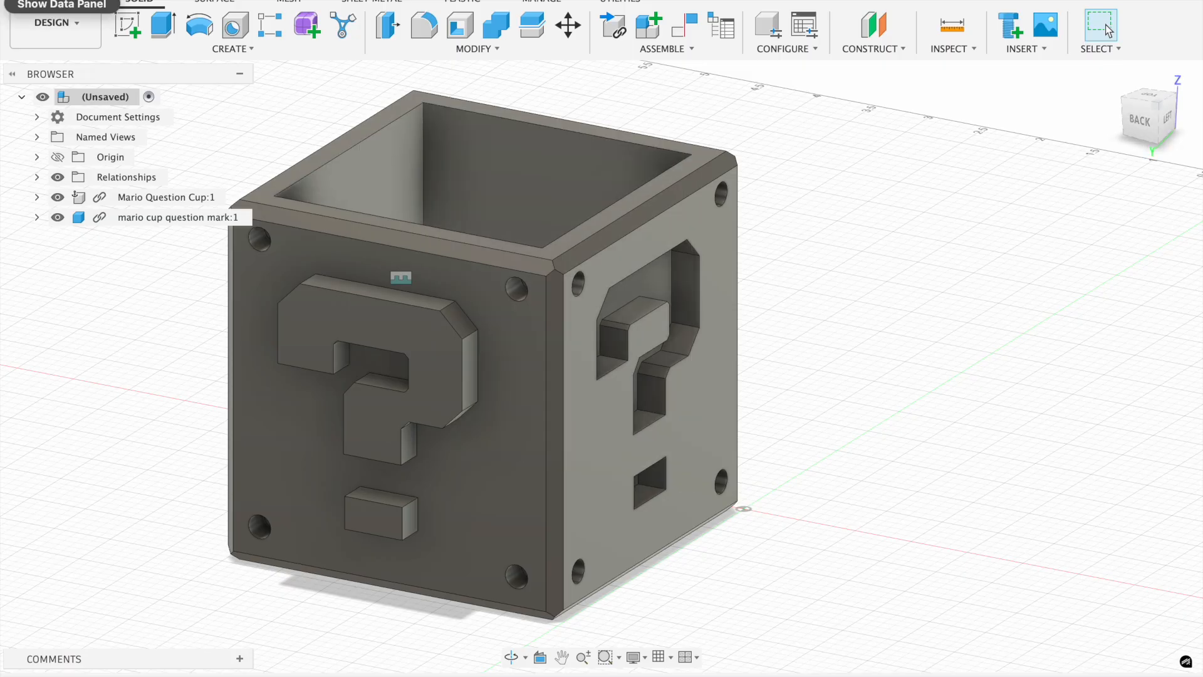
{"action": "left_click", "coordinate": [11, 6]}
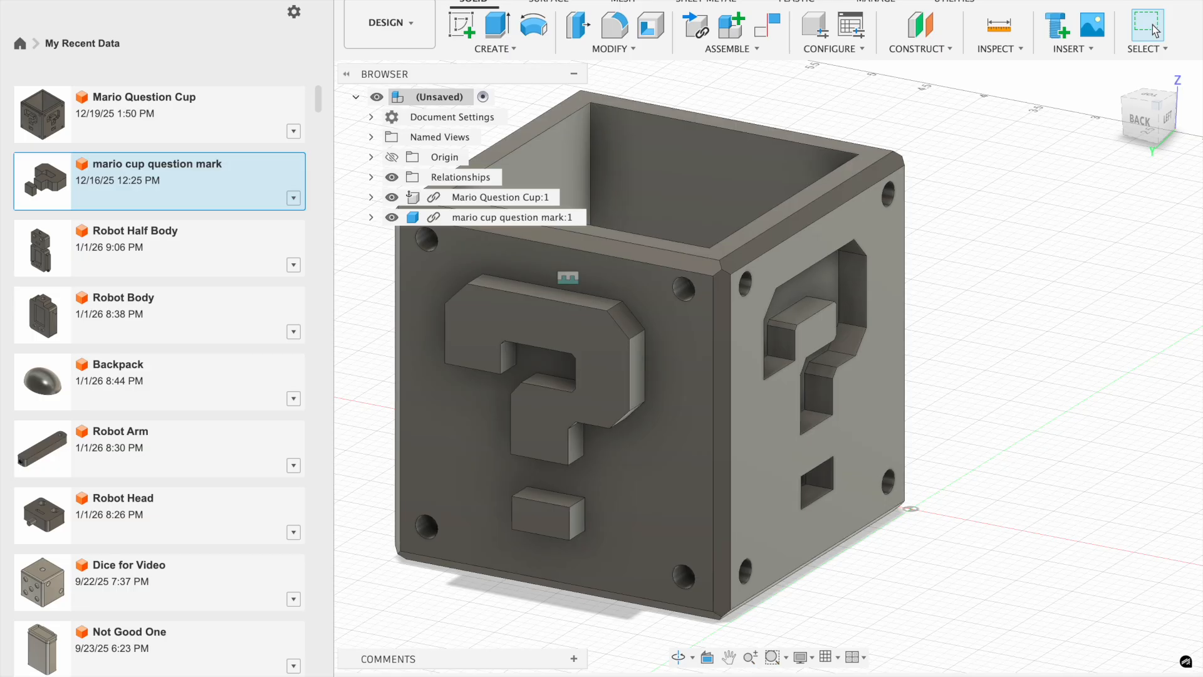
{"action": "right_click", "coordinate": [128, 186]}
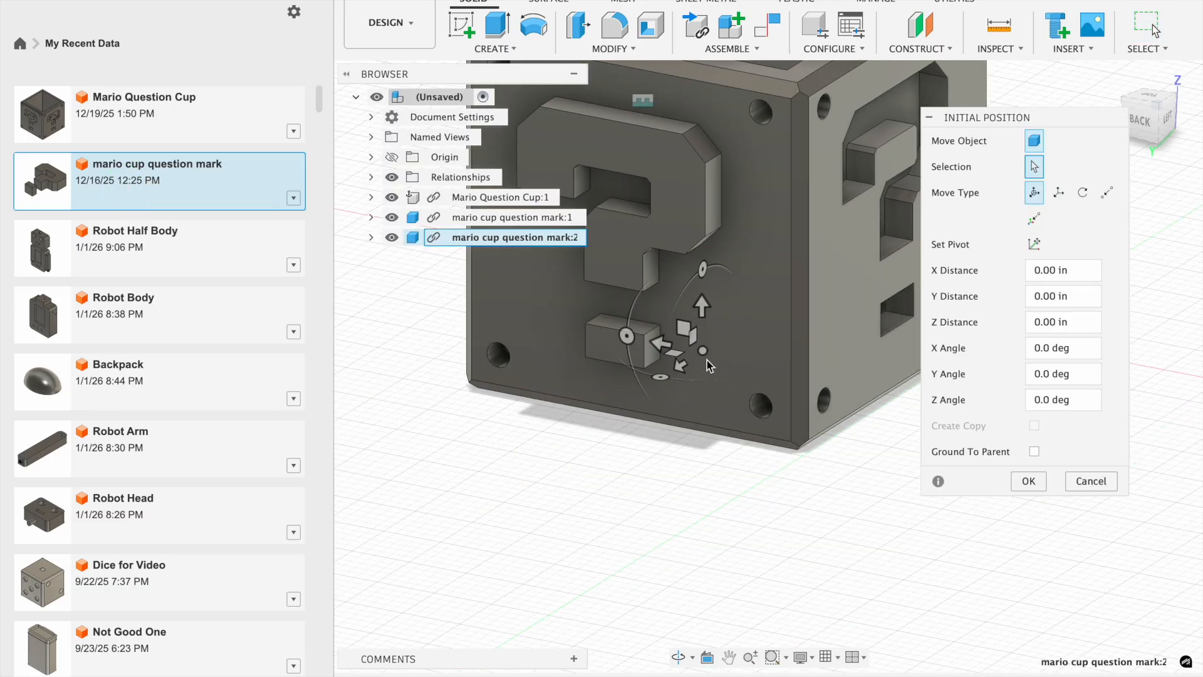
{"action": "left_click_drag", "start_coordinate": [667, 348], "coordinate": [1152, 518]}
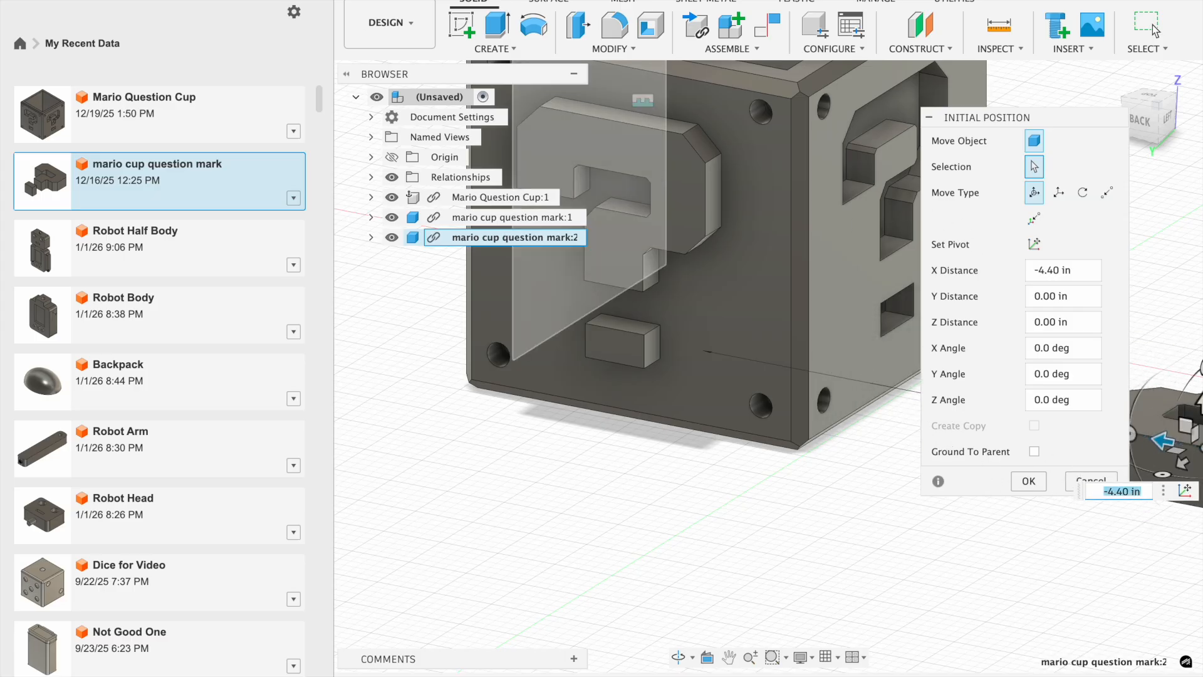
Step: Rotate the second question mark upright beside the cup and accept its initial position
{"action": "left_click", "coordinate": [318, 1]}
{"action": "middle_click_drag", "start_coordinate": [744, 266], "coordinate": [607, 286]}
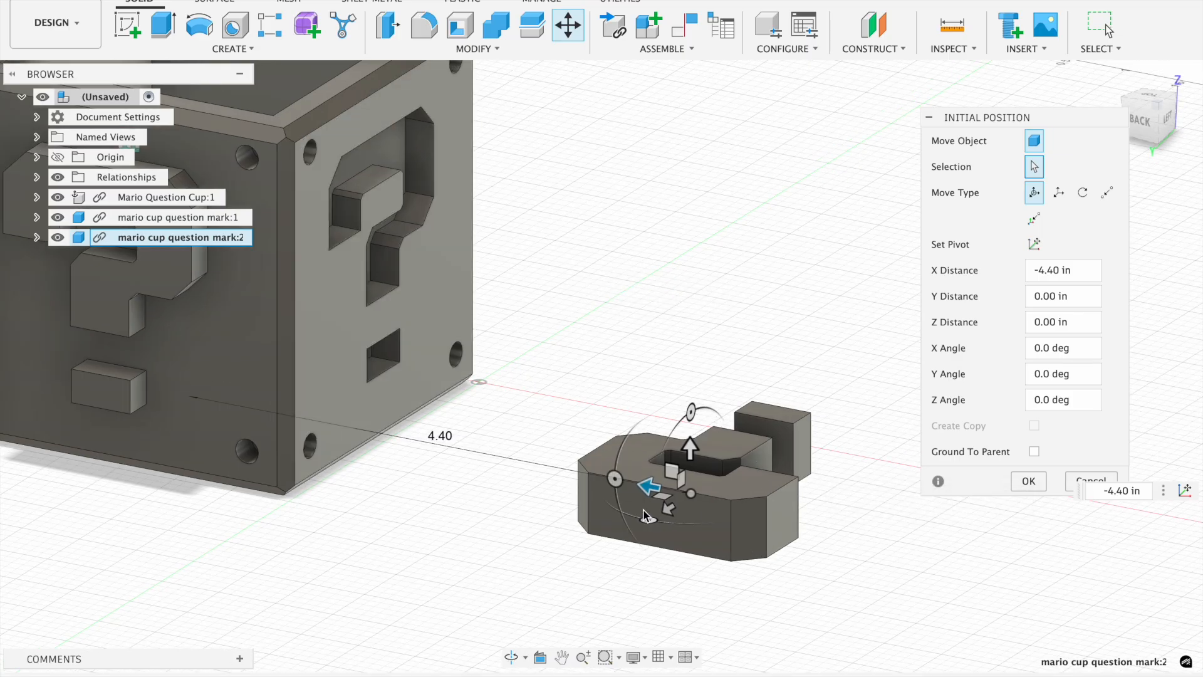
{"action": "left_click", "coordinate": [616, 480]}
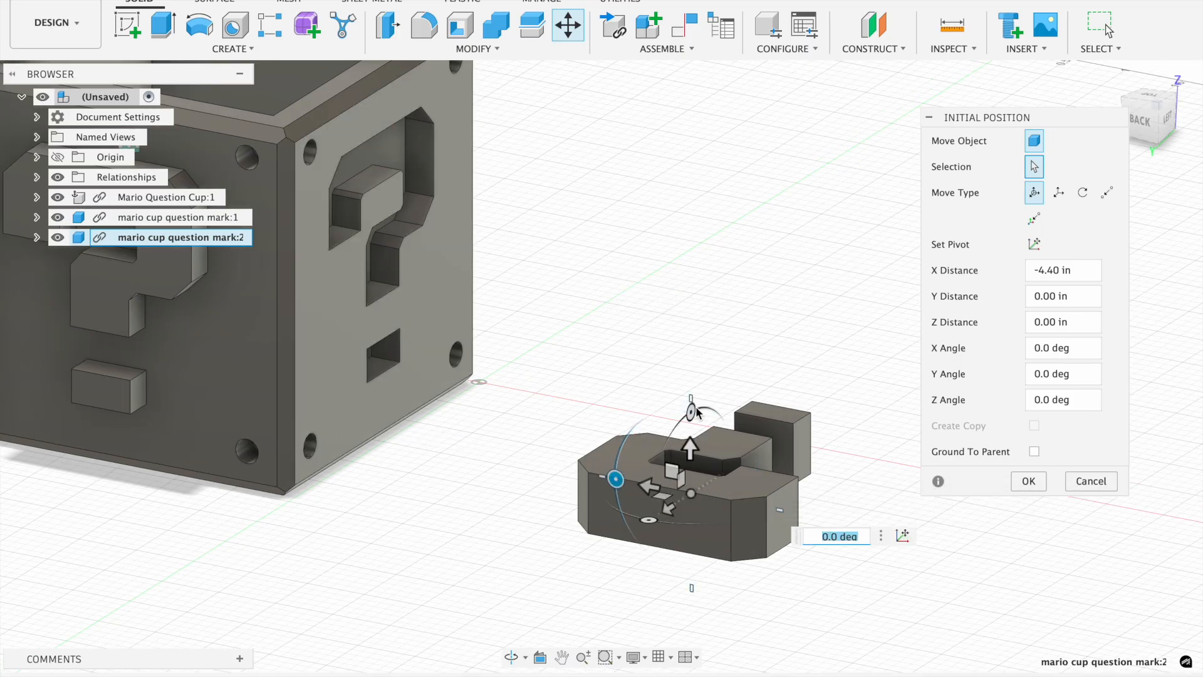
{"action": "left_click_drag", "start_coordinate": [617, 487], "coordinate": [752, 454]}
{"action": "key", "text": "Return"}
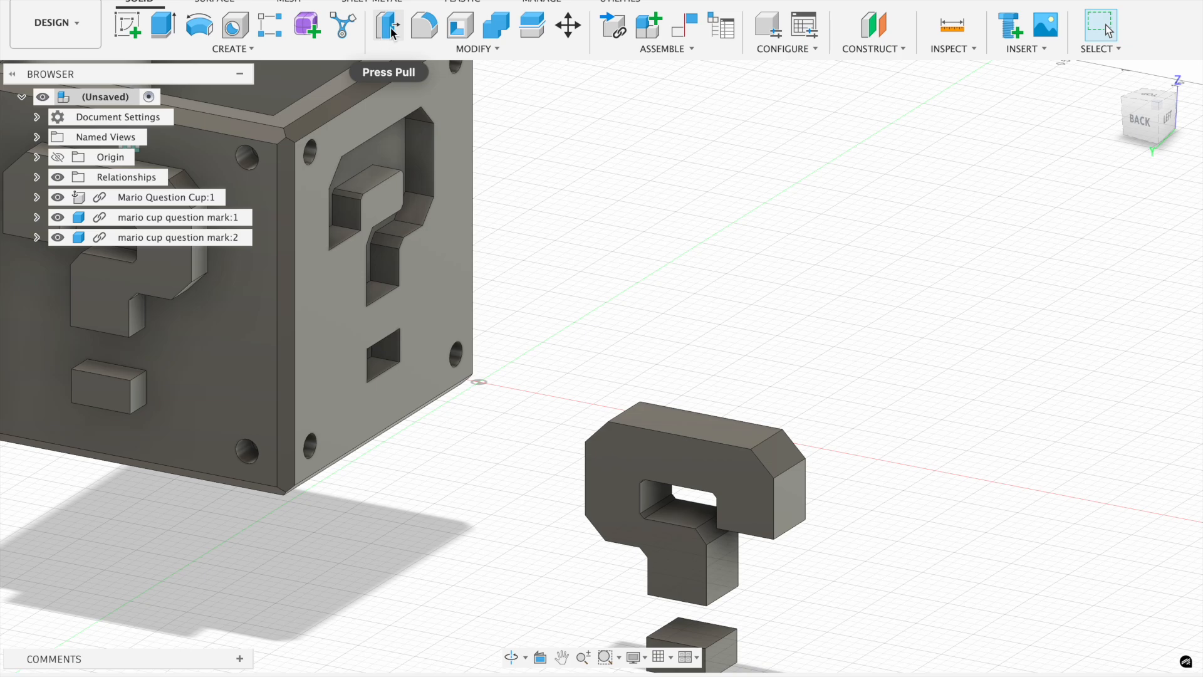
Step: Start a joint and snap its first component to the midpoint of the second question mark's upper front edge
{"action": "left_click", "coordinate": [661, 49]}
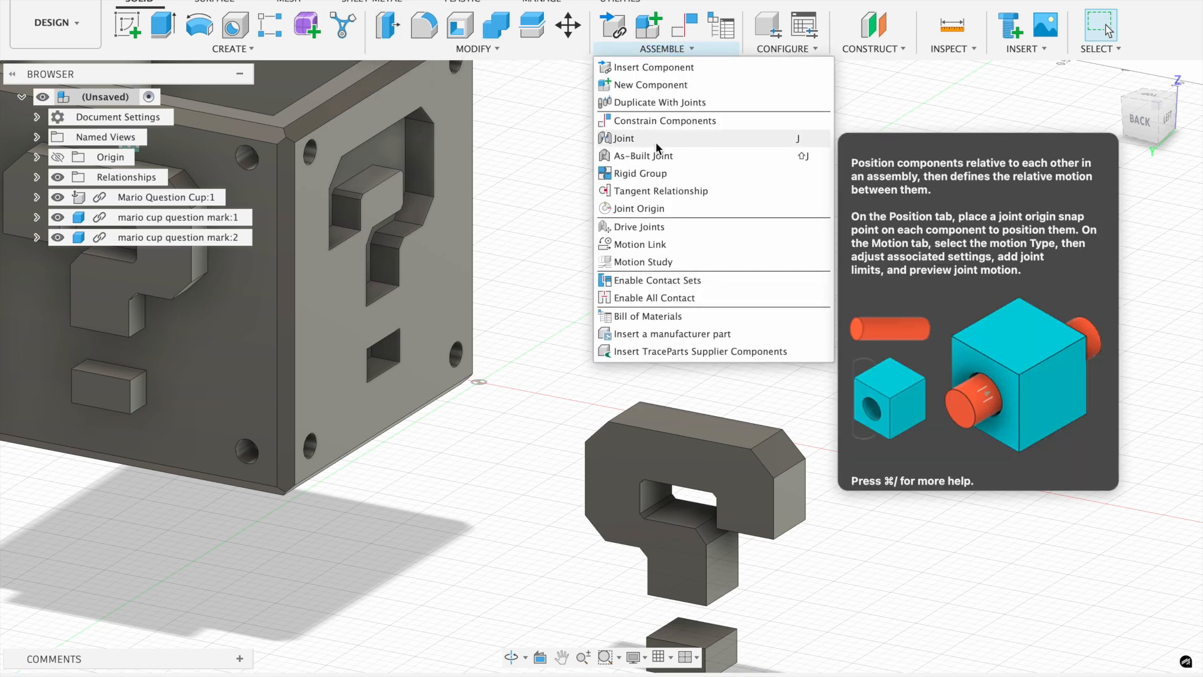
{"action": "left_click", "coordinate": [651, 138]}
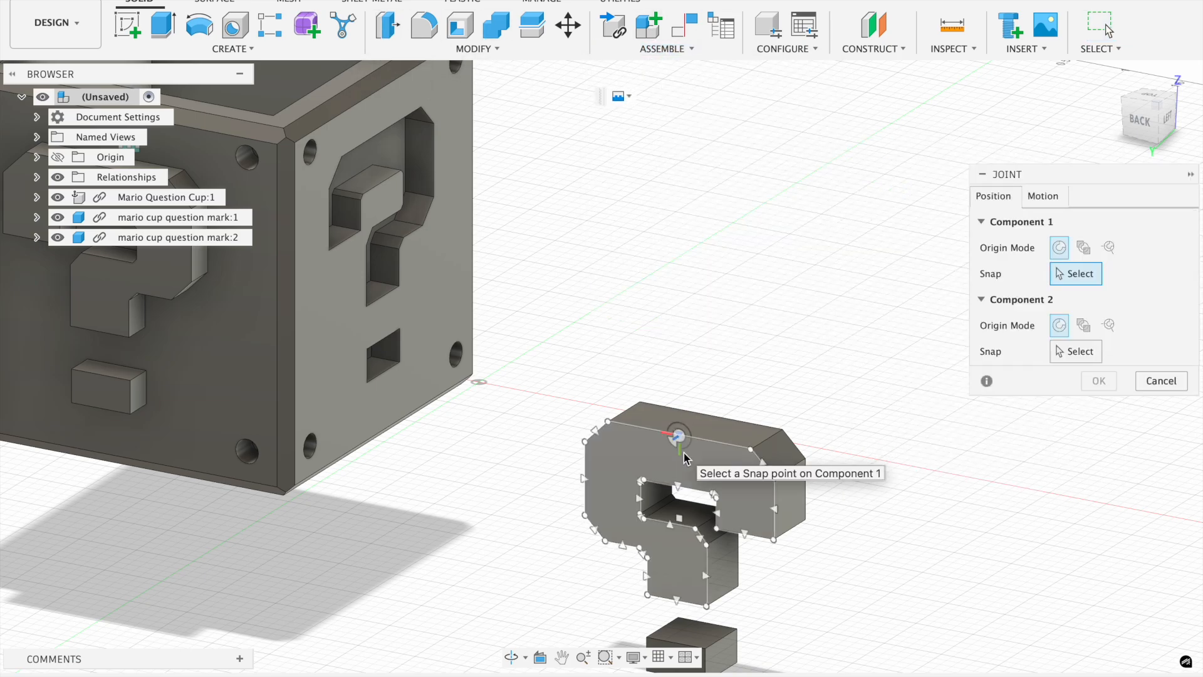
{"action": "left_click", "coordinate": [683, 451]}
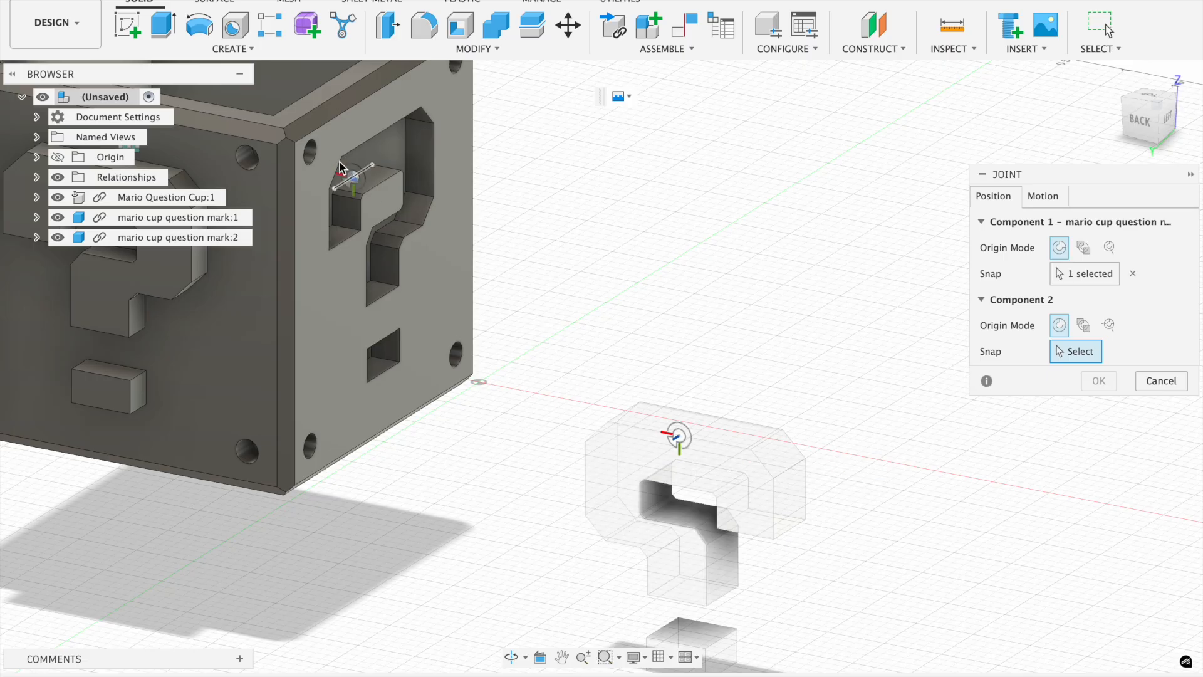
Step: Snap the joint's second component to the midpoint of the upper edge of the question-mark recess on the cup's left face
{"action": "left_click_drag", "start_coordinate": [1155, 120], "coordinate": [1116, 141]}
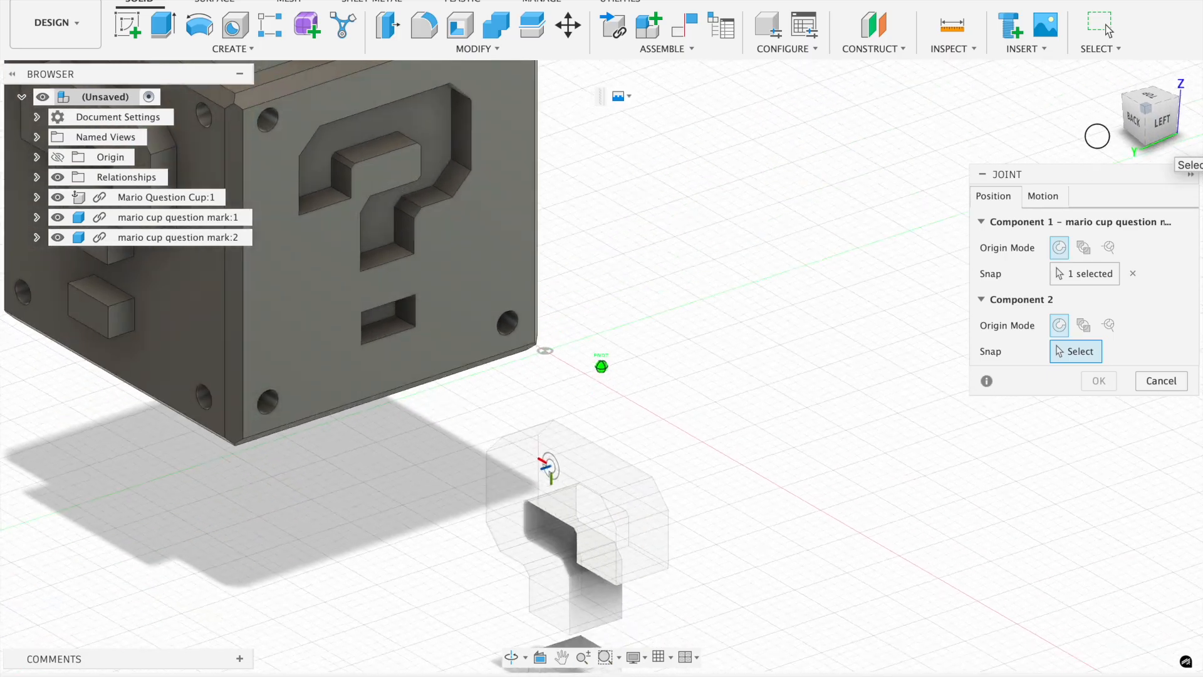
{"action": "scroll", "coordinate": [826, 244], "scroll_direction": "up", "scroll_amount": 3}
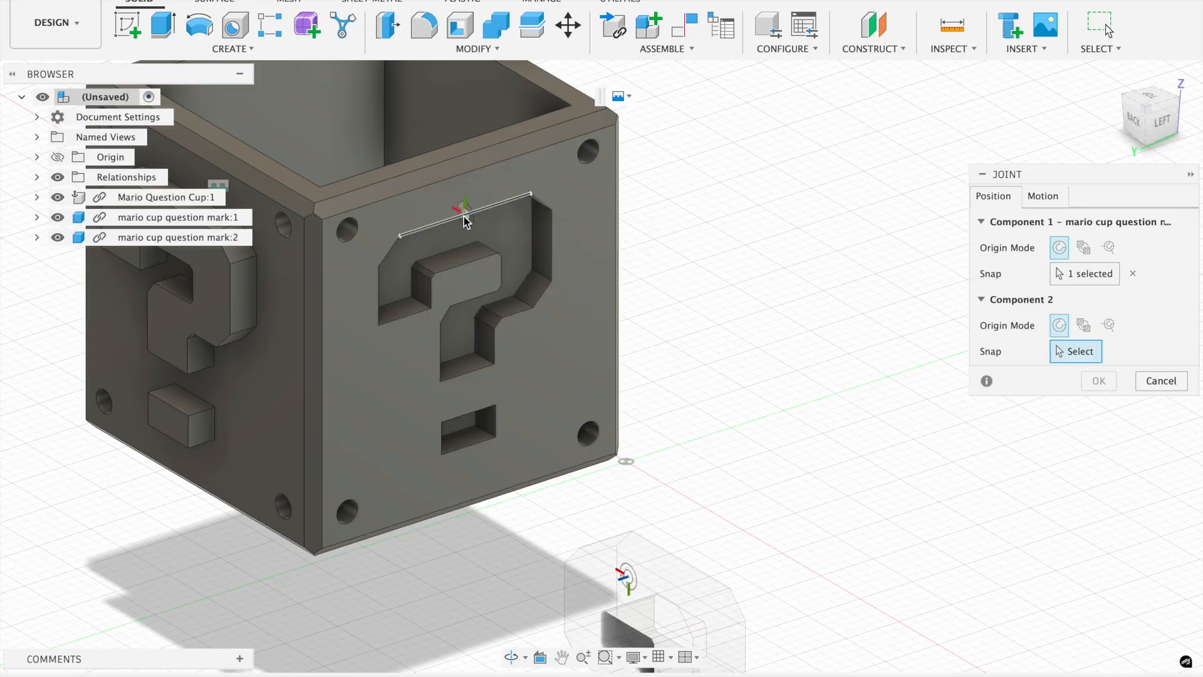
{"action": "left_click", "coordinate": [1161, 119]}
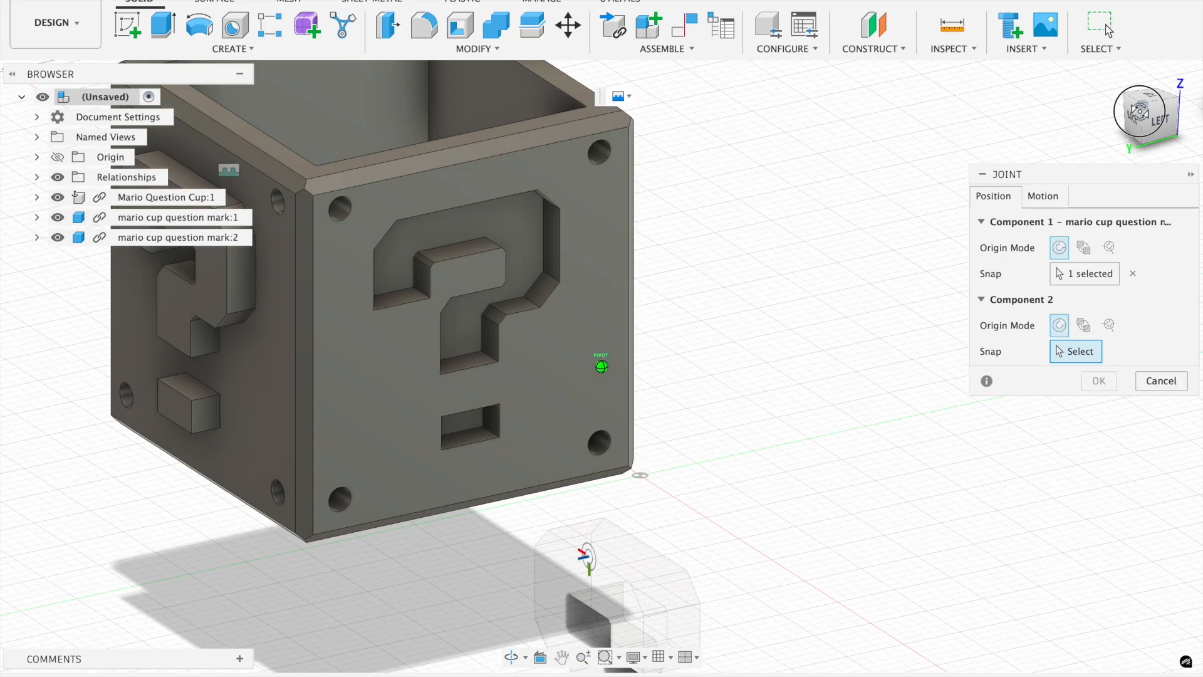
{"action": "left_click", "coordinate": [478, 189]}
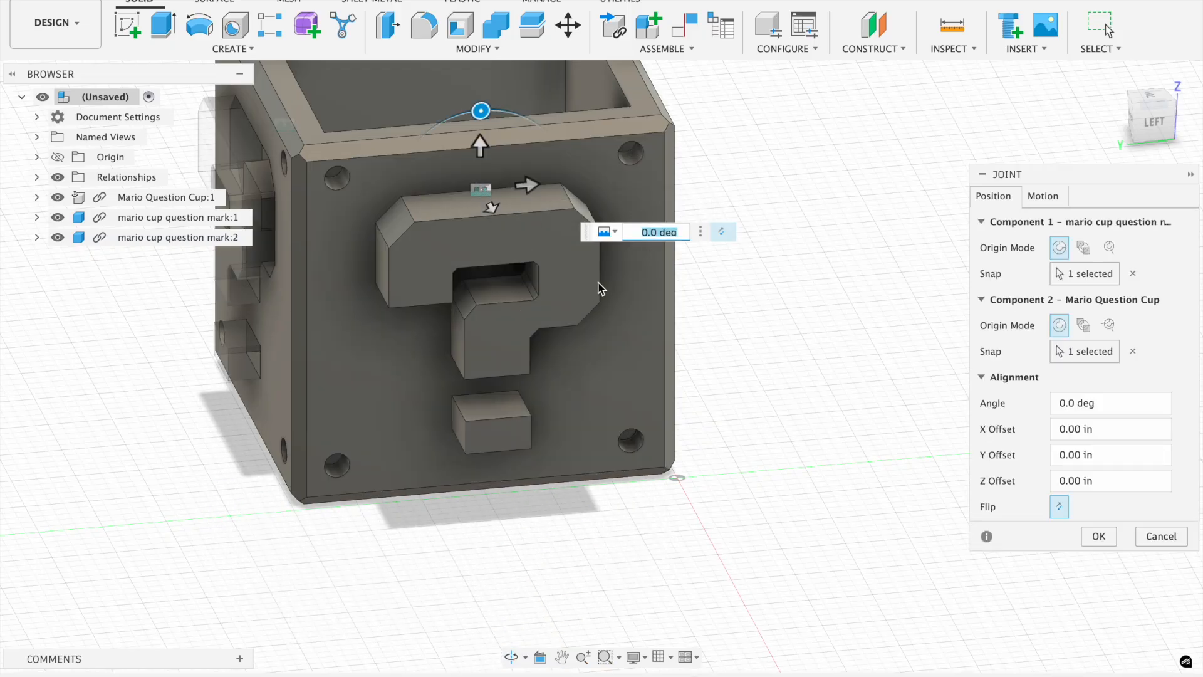
Step: Try the Revolute motion type for the second question mark's joint and set it back to Rigid
{"action": "left_click", "coordinate": [605, 233]}
{"action": "left_click", "coordinate": [604, 233]}
{"action": "left_click", "coordinate": [1043, 197]}
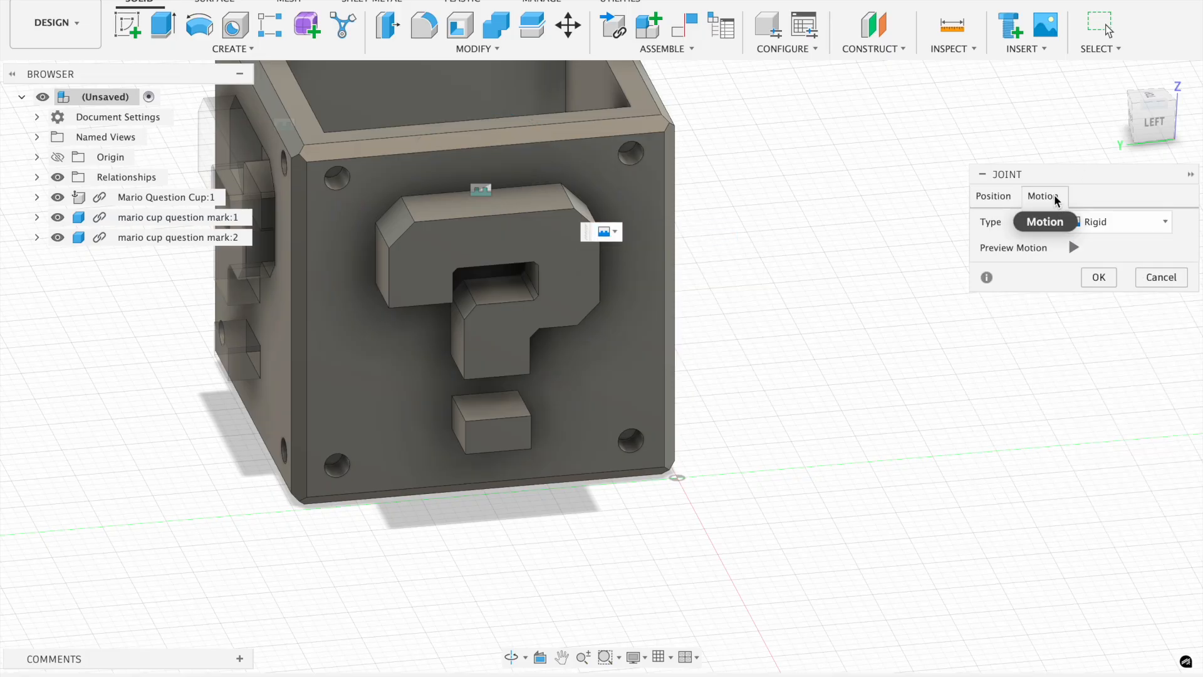
{"action": "left_click", "coordinate": [1121, 222]}
{"action": "left_click", "coordinate": [1098, 266]}
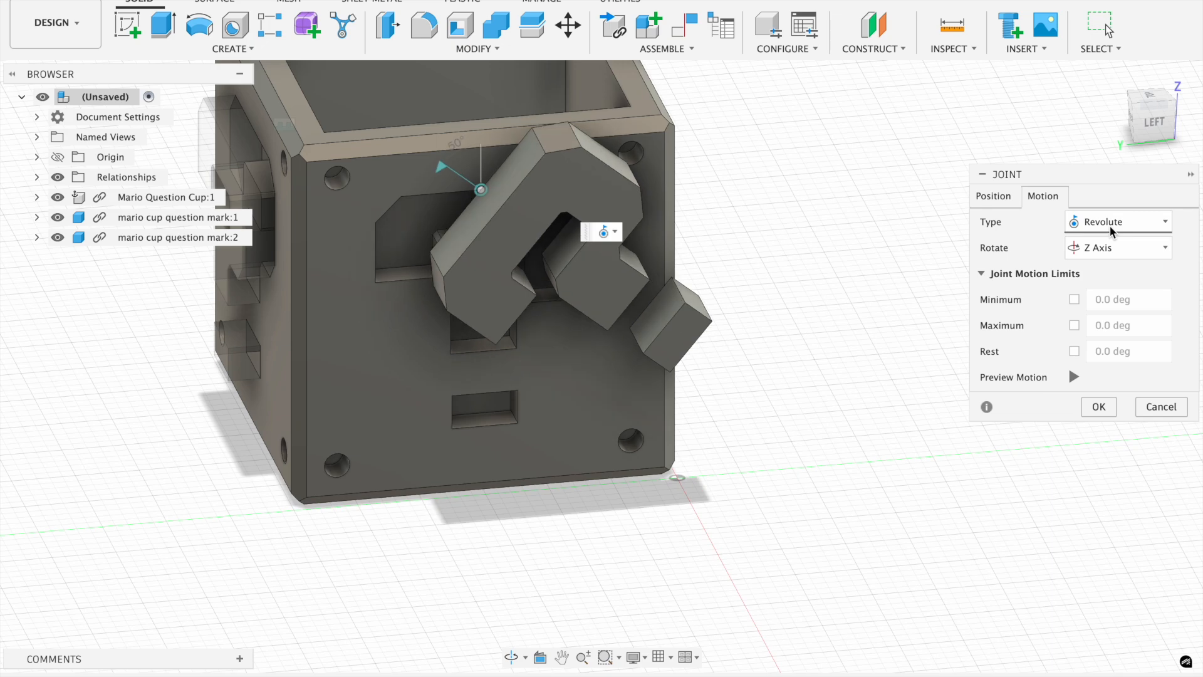
{"action": "left_click", "coordinate": [1109, 223]}
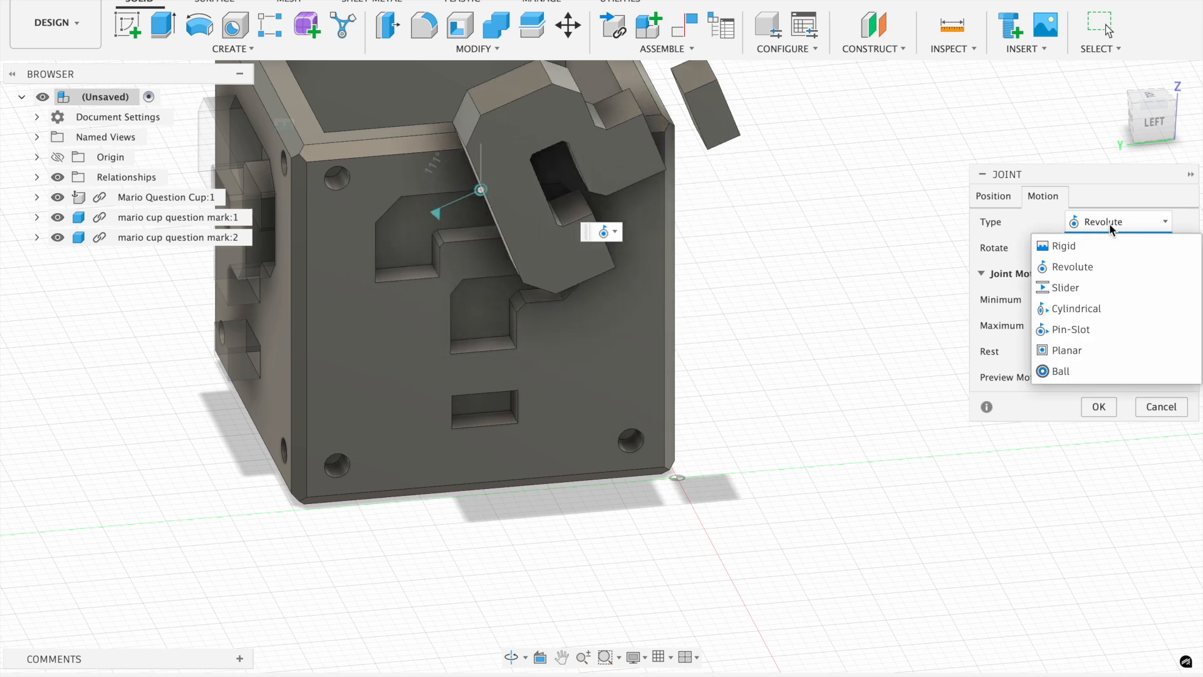
{"action": "left_click", "coordinate": [1072, 248]}
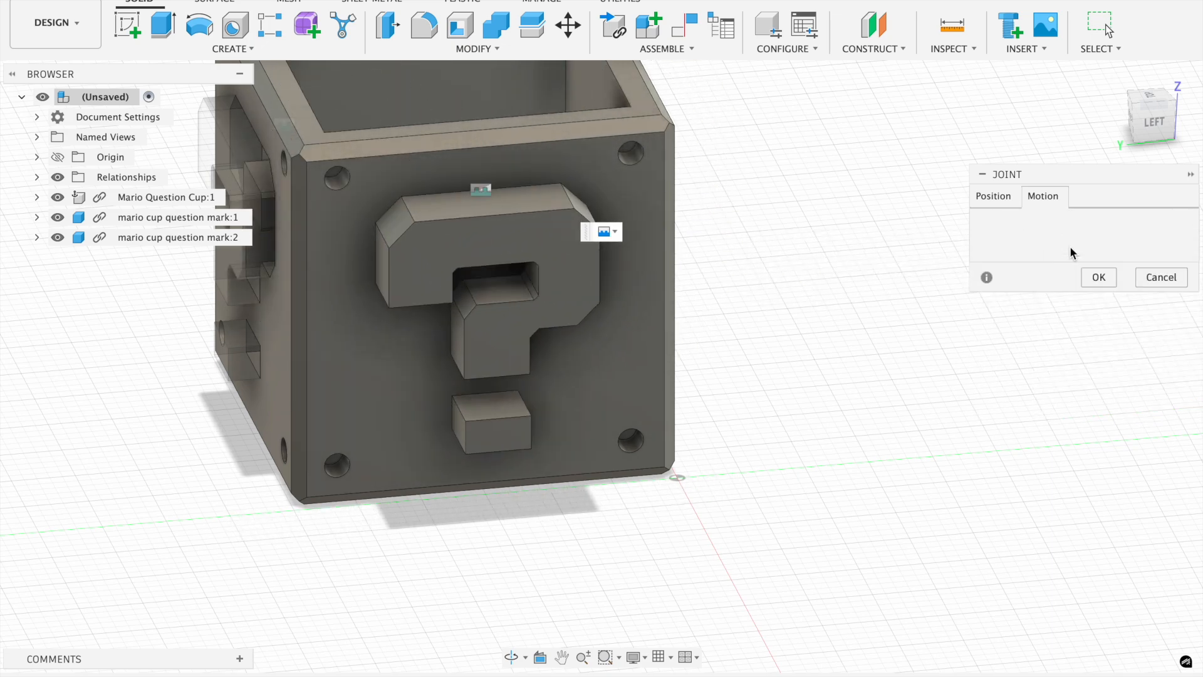
Step: Set the joint's Z offset to -0.20 in and accept the rigid joint between the second question mark and the cup
{"action": "left_click", "coordinate": [984, 199]}
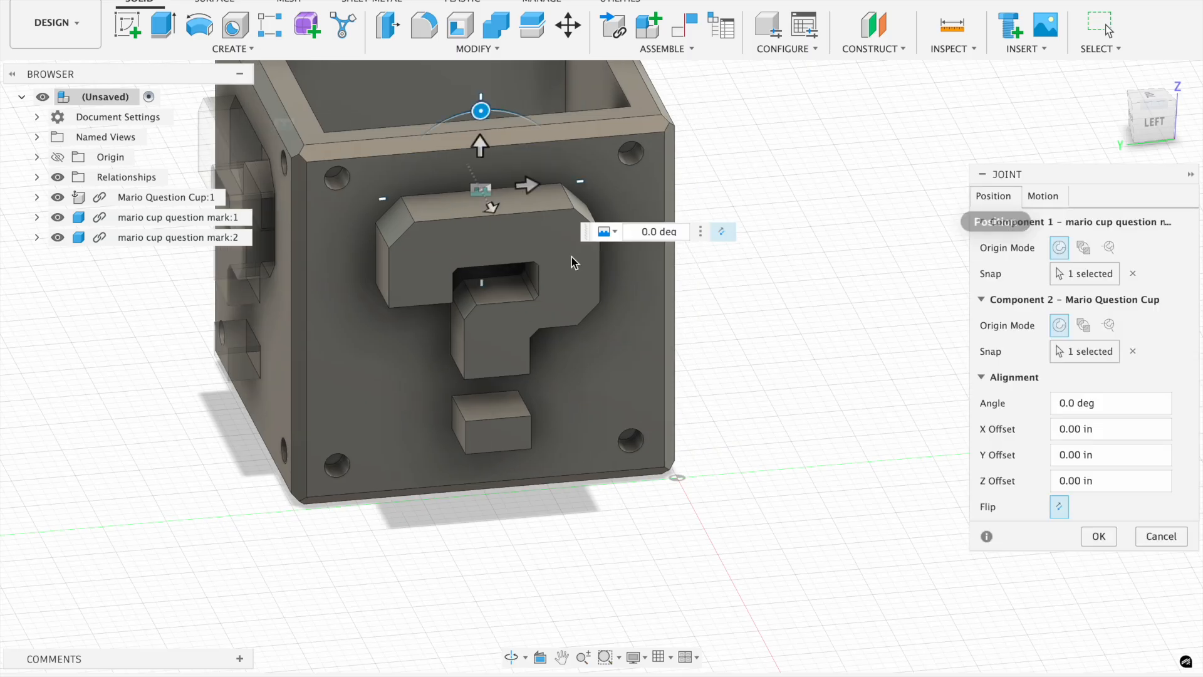
{"action": "left_click_drag", "start_coordinate": [486, 189], "coordinate": [485, 198]}
{"action": "left_click_drag", "start_coordinate": [1155, 107], "coordinate": [1004, 106]}
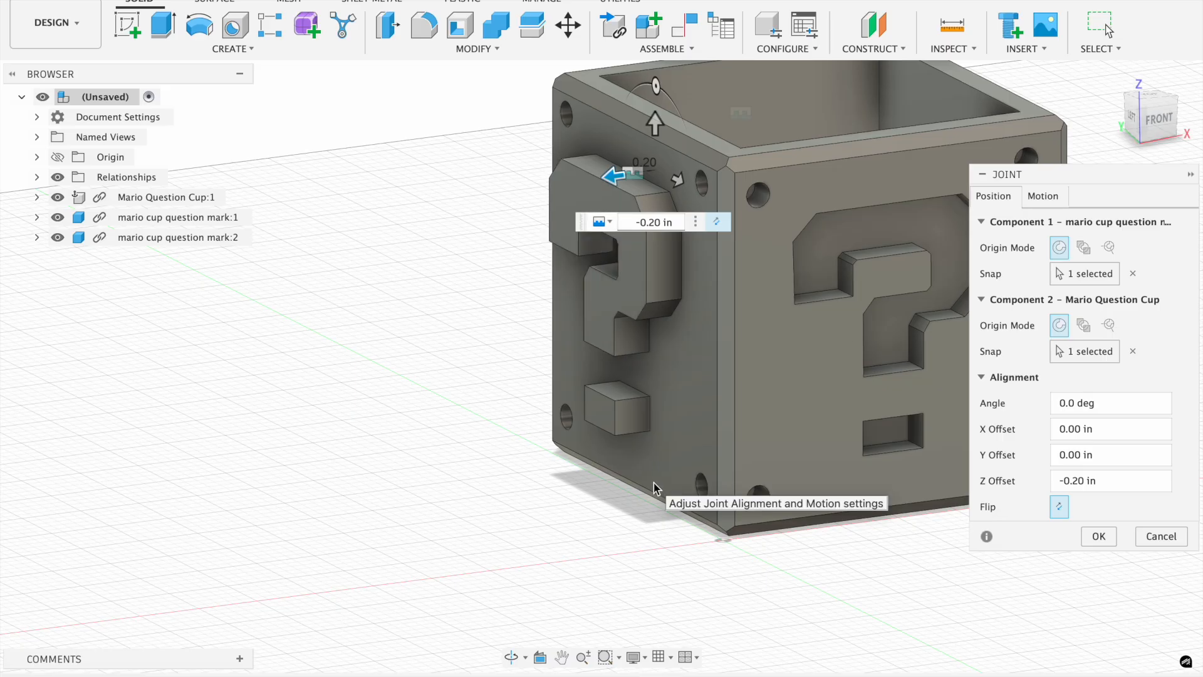
{"action": "left_click", "coordinate": [1095, 536]}
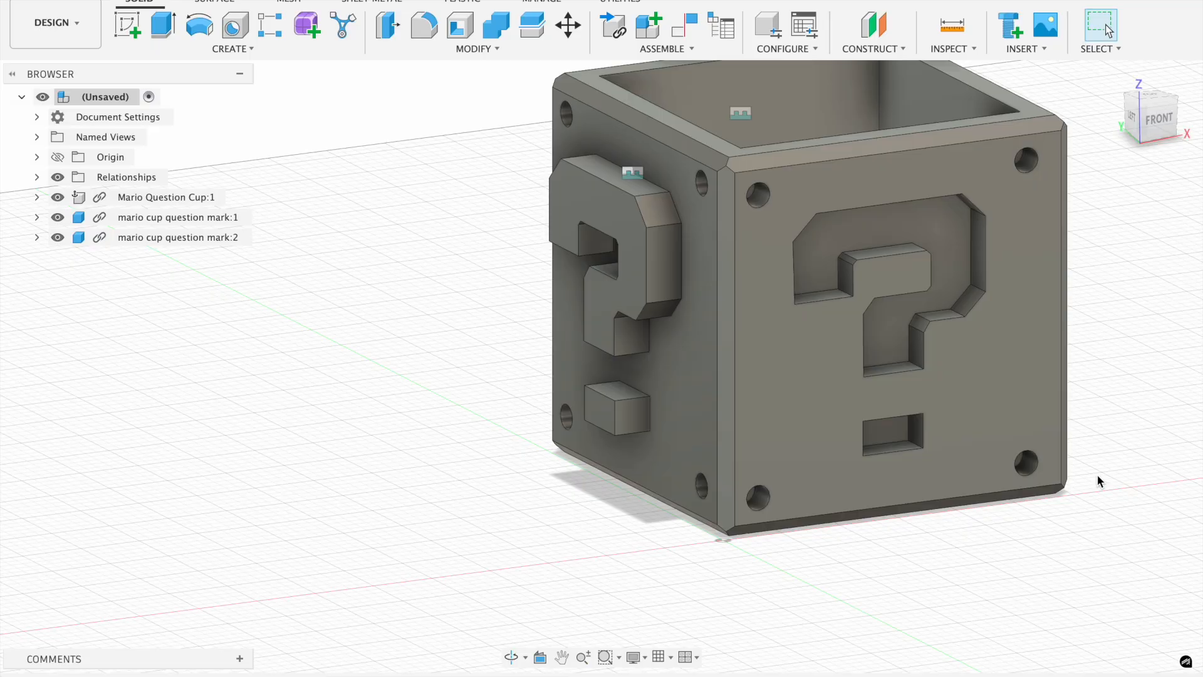
{"action": "scroll", "coordinate": [987, 474], "scroll_direction": "right", "scroll_amount": 5}
{"action": "scroll", "coordinate": [986, 474], "scroll_direction": "down", "scroll_amount": 2}
{"action": "scroll", "coordinate": [987, 496], "scroll_direction": "down", "scroll_amount": 3}
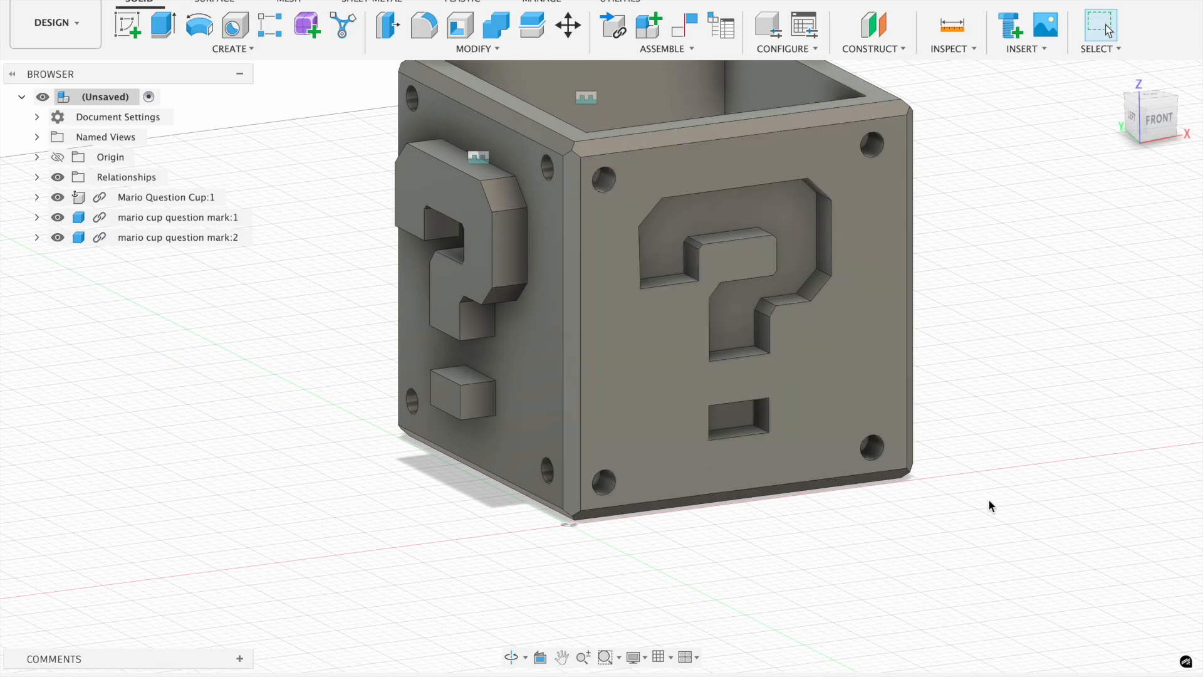
{"action": "left_click_drag", "start_coordinate": [963, 533], "coordinate": [511, 194]}
{"action": "left_click", "coordinate": [1065, 407]}
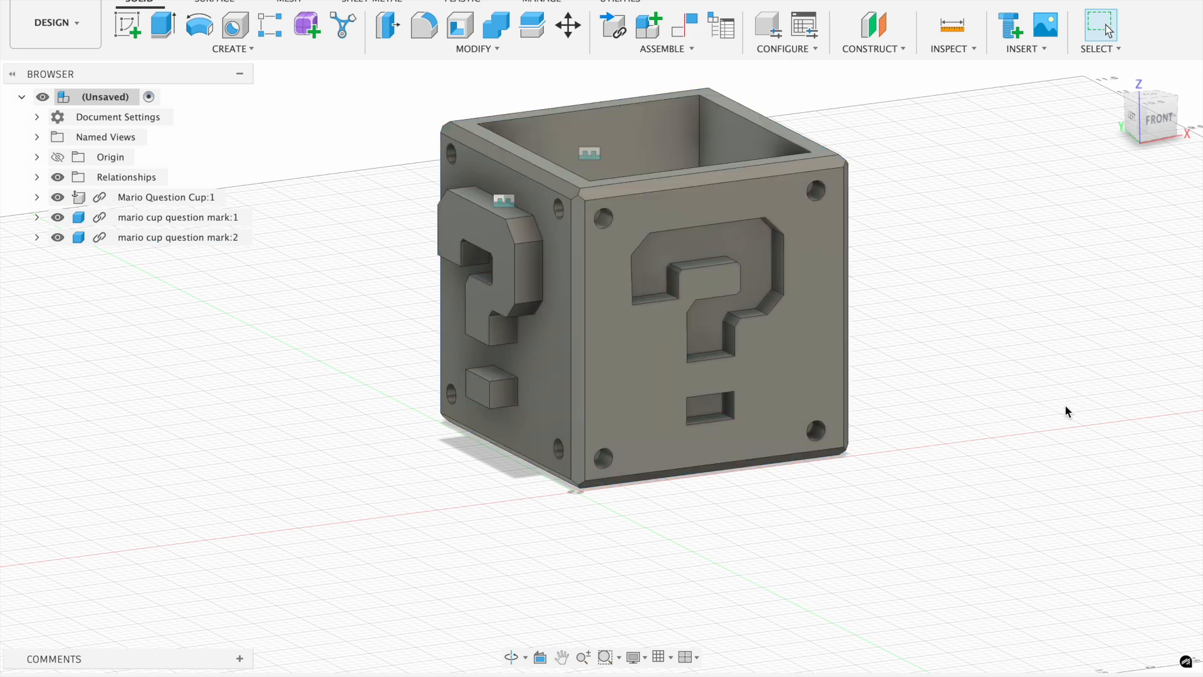